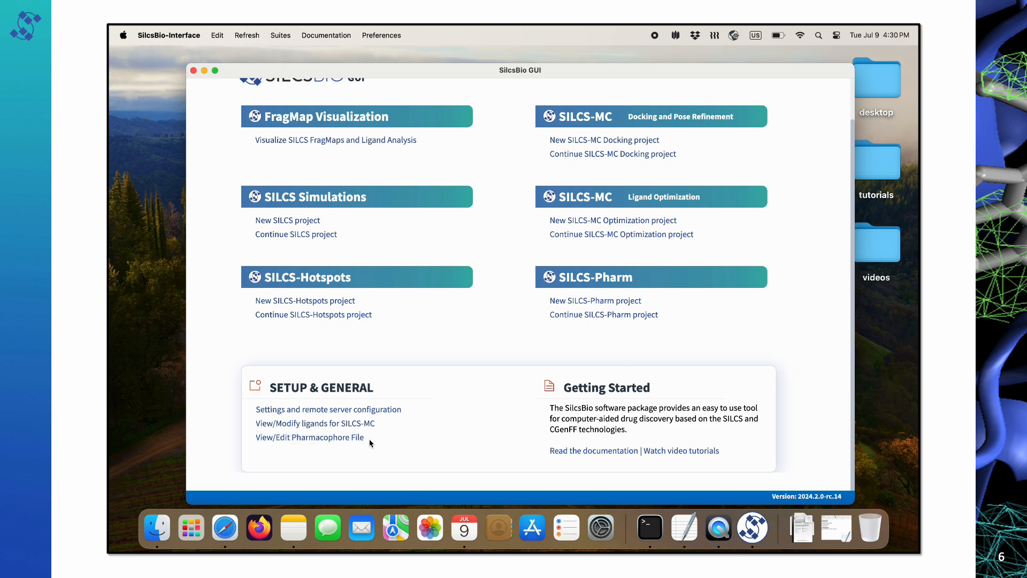
# Load all.ph4 from the local 3fly_pharm folder as the pharmacophore file.
pyautogui.click(328, 443)
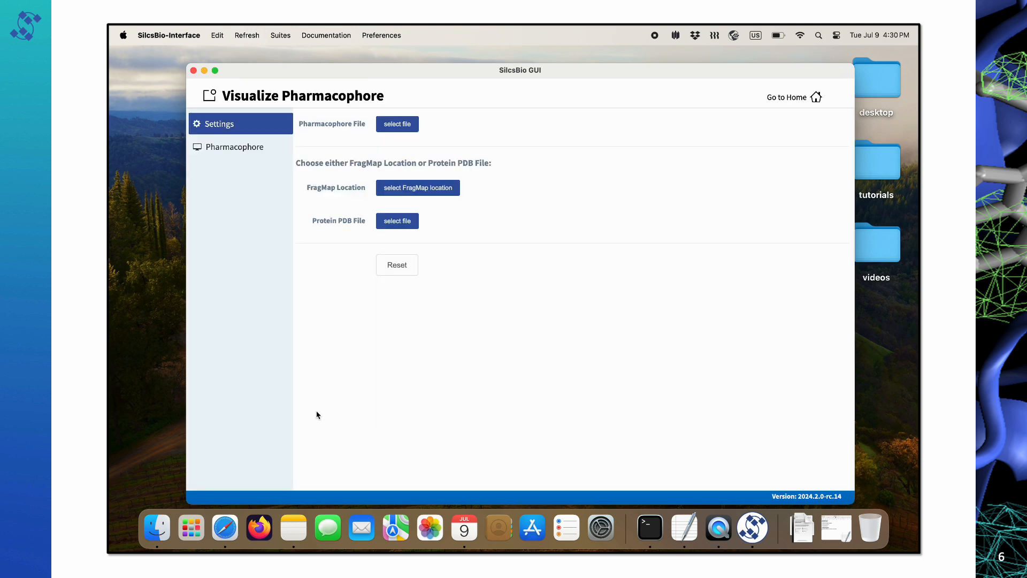
pyautogui.click(399, 125)
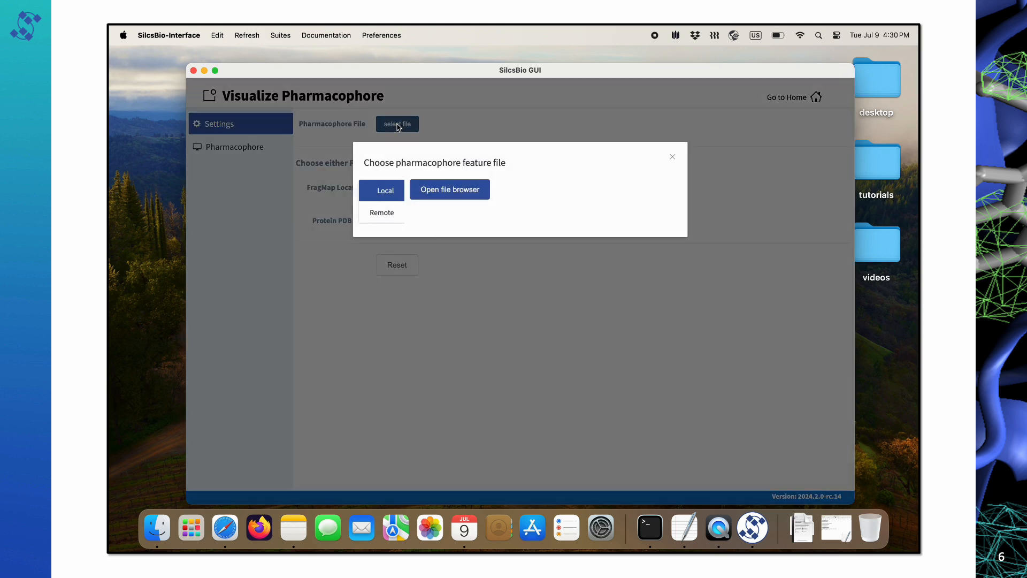
pyautogui.click(383, 216)
pyautogui.click(535, 190)
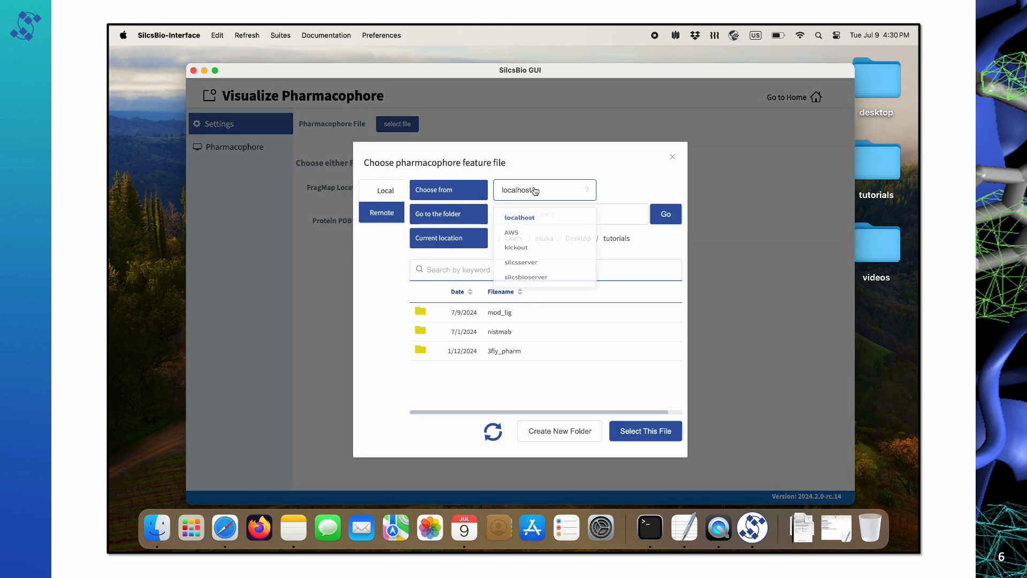
pyautogui.click(535, 193)
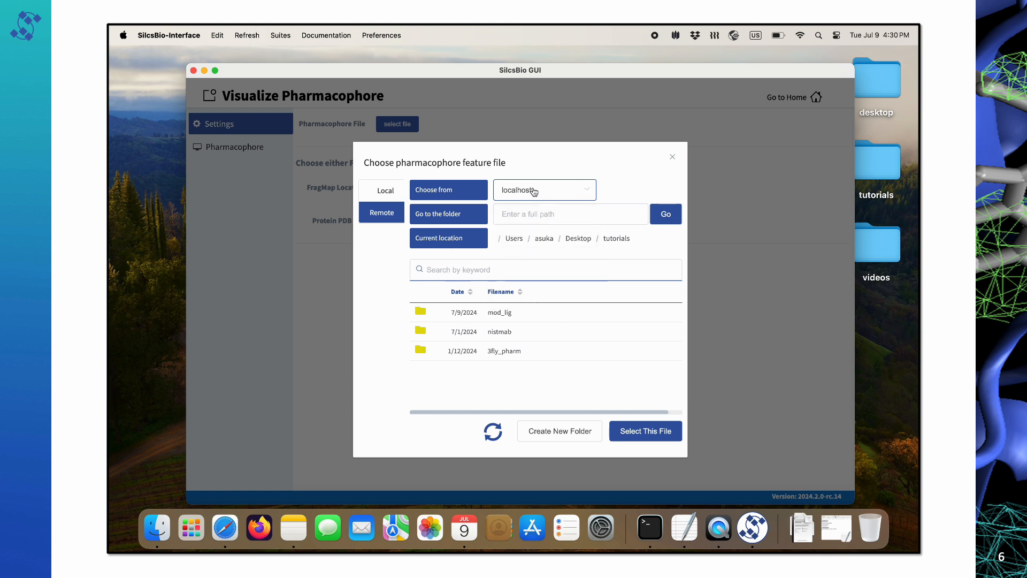
pyautogui.click(390, 191)
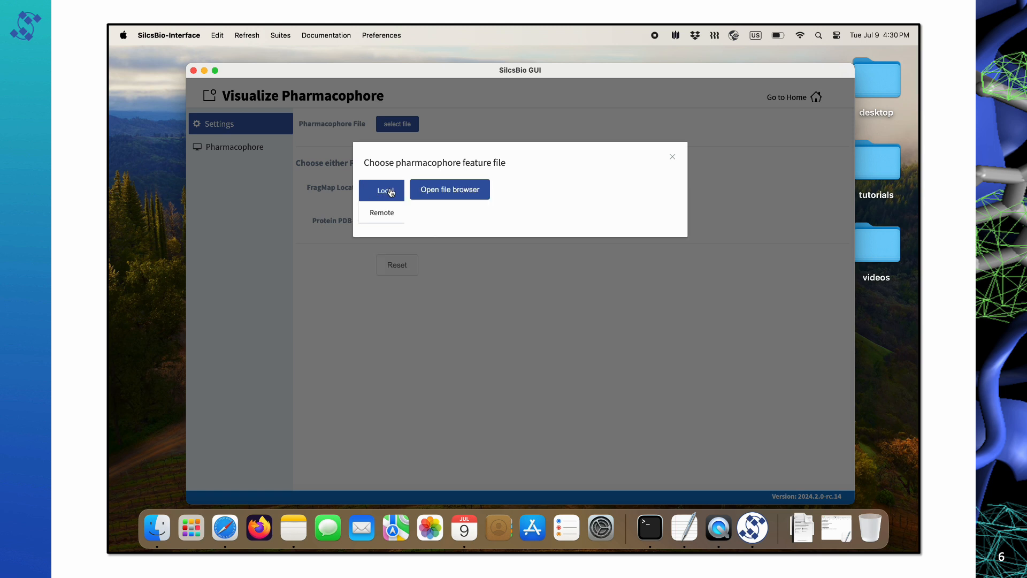
pyautogui.click(437, 191)
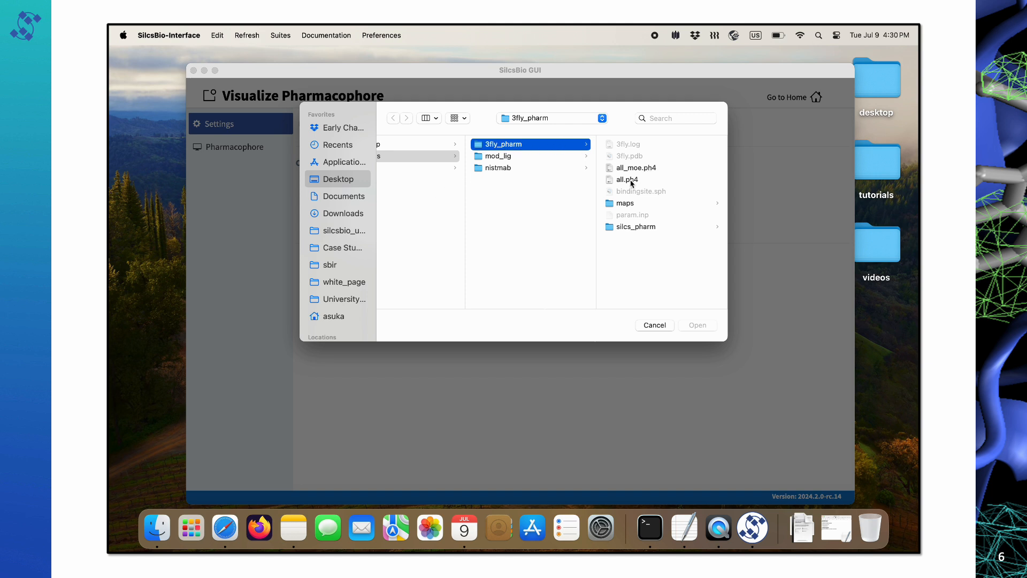
pyautogui.click(628, 180)
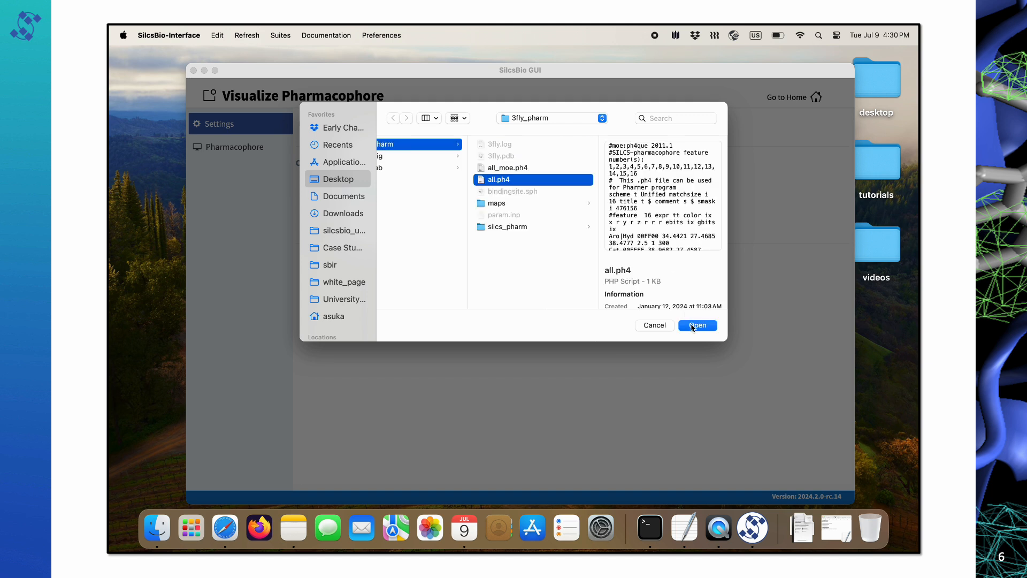
pyautogui.click(692, 326)
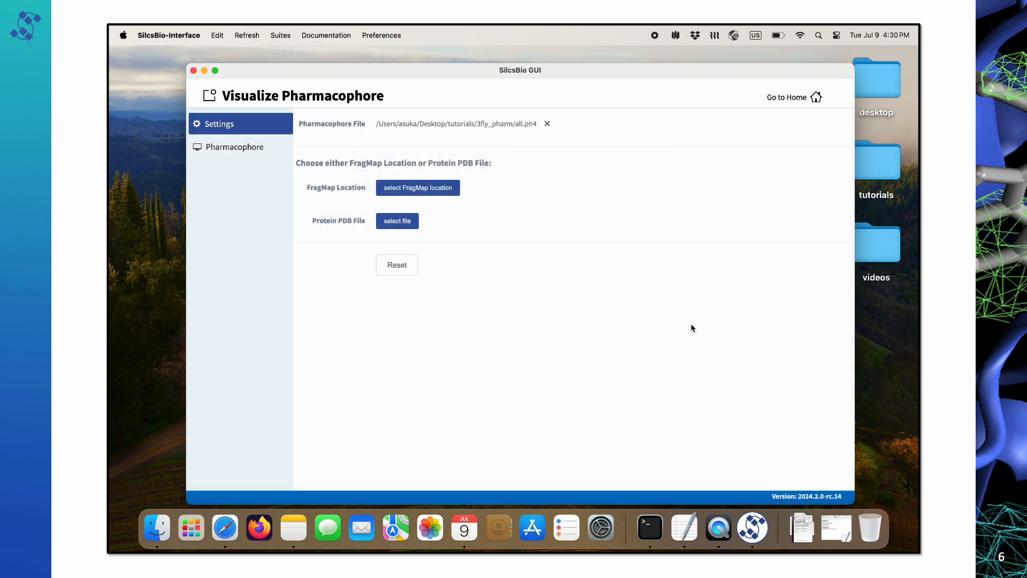
# Set the 3fly_pharm maps folder as the FragMap location.
pyautogui.click(443, 194)
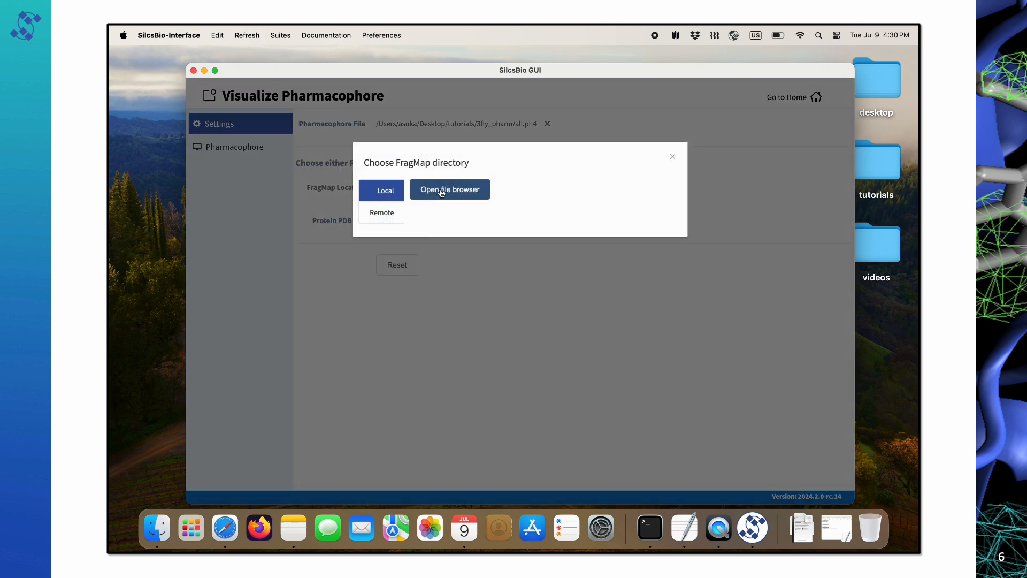
pyautogui.click(442, 192)
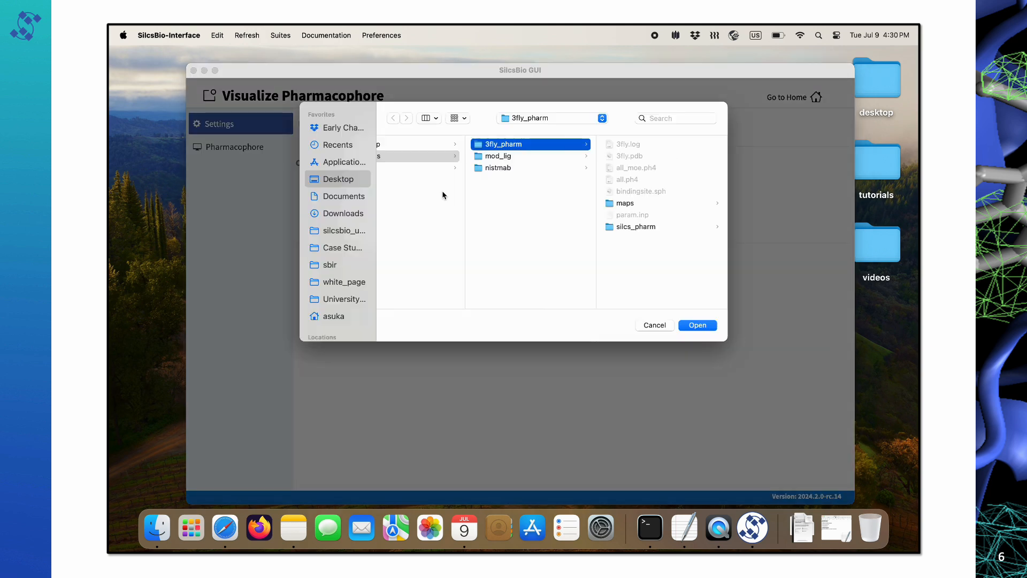
pyautogui.click(624, 203)
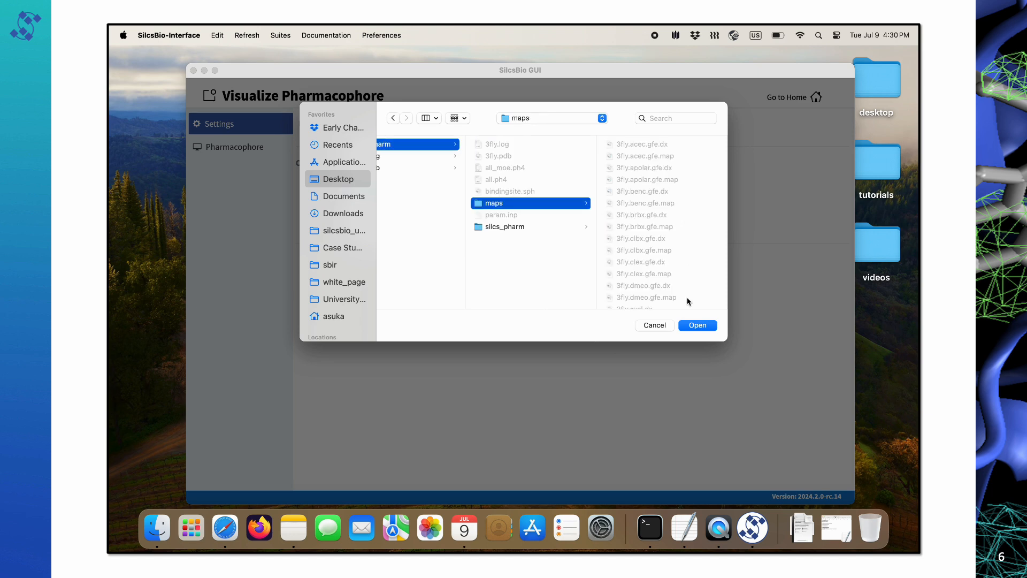
pyautogui.click(691, 326)
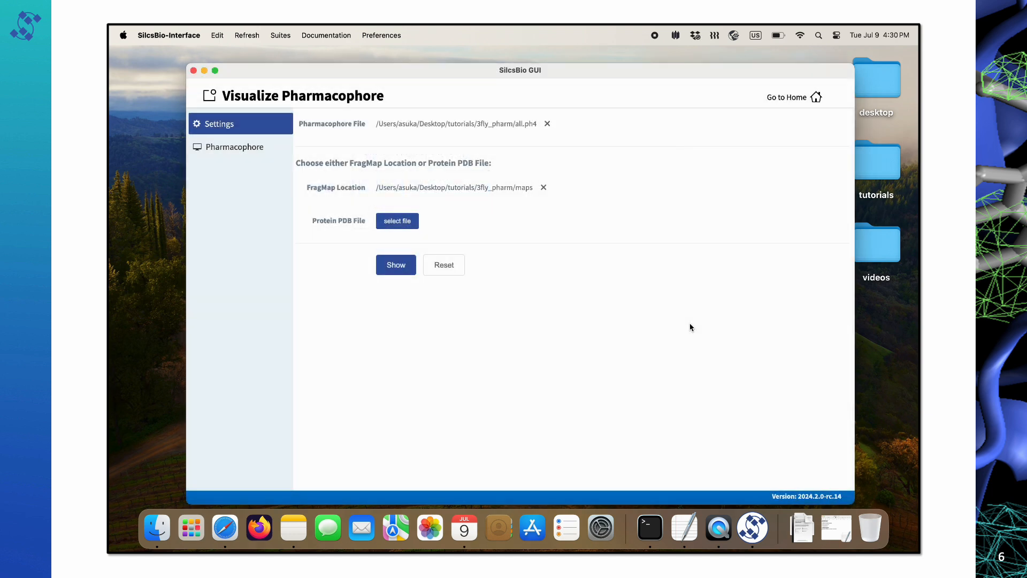
# Choose 3fly.pdb as the protein PDB file.
pyautogui.click(396, 221)
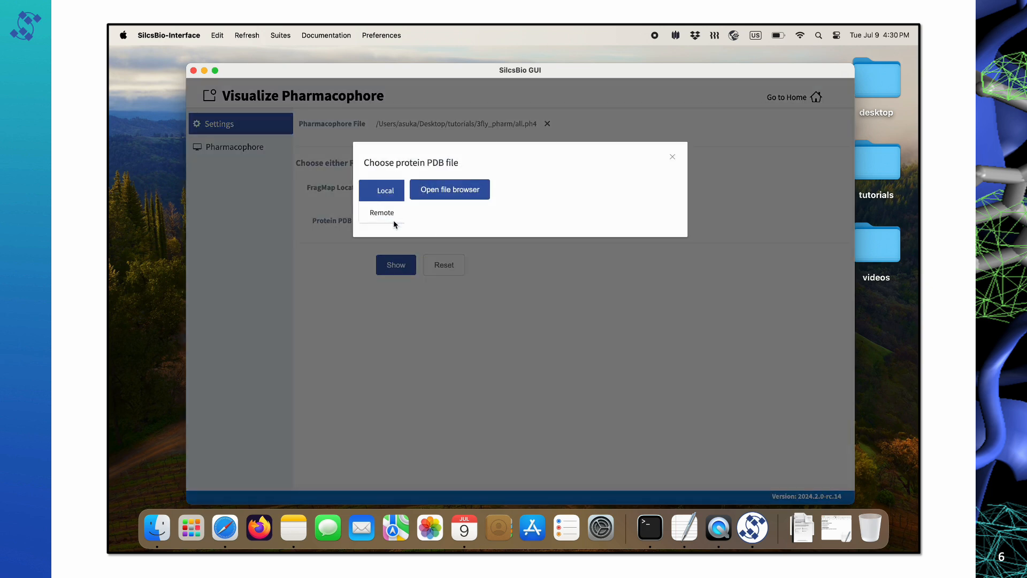
pyautogui.click(443, 192)
pyautogui.click(483, 156)
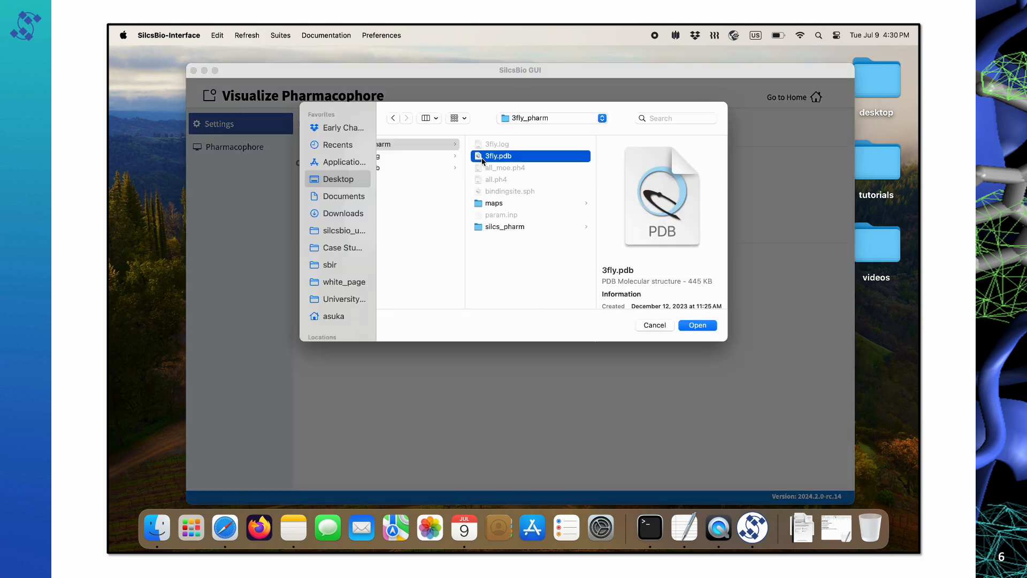
pyautogui.click(708, 329)
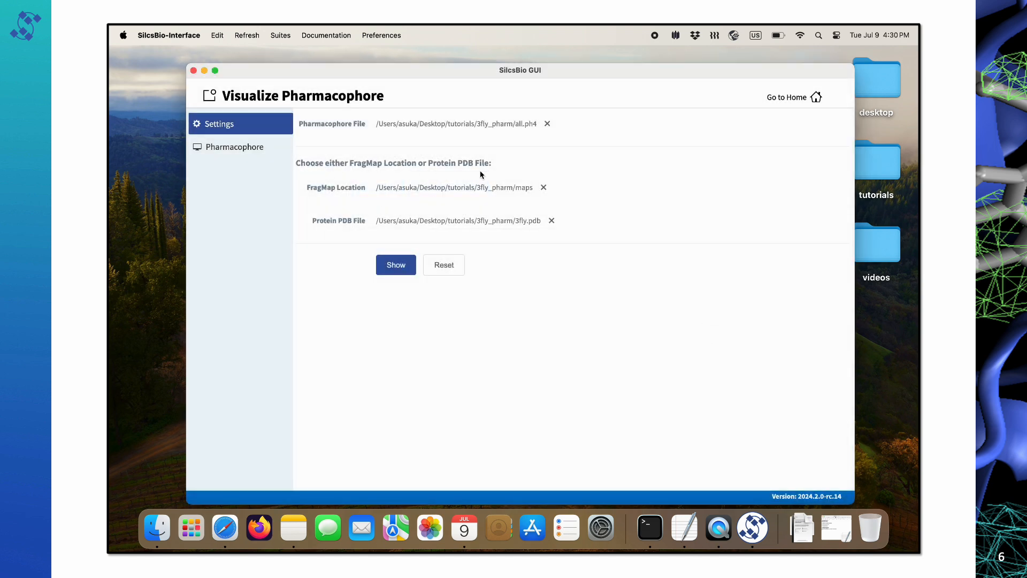
# Show the 3fly protein with its FragMaps and pharmacophore spheres, rotated to view the other side.
pyautogui.click(396, 264)
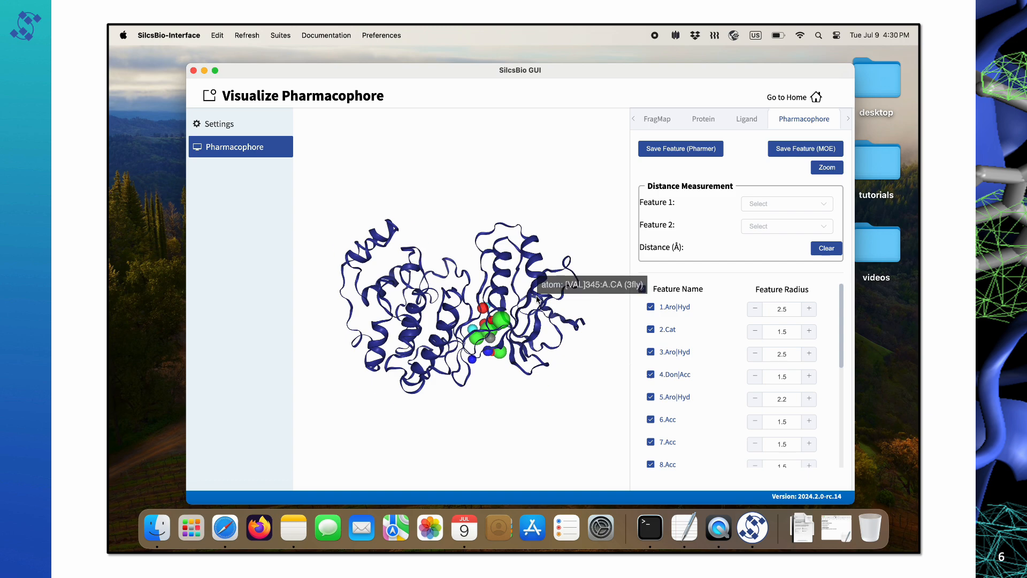
pyautogui.moveTo(536, 297); pyautogui.dragTo(462, 298)
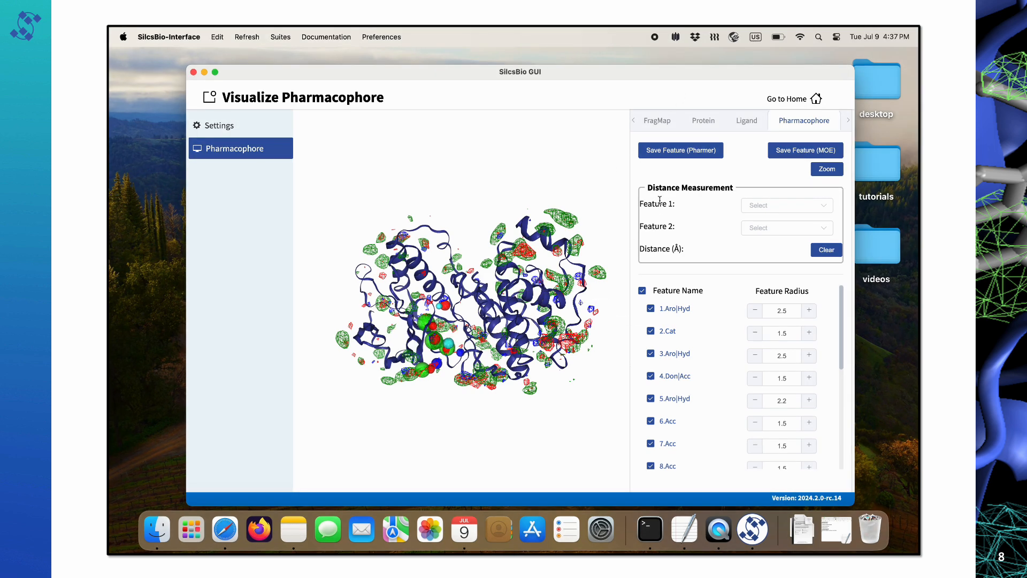
# Zoom in on the spheres, then hide all pharmacophore features with the Feature Name header.
pyautogui.click(824, 171)
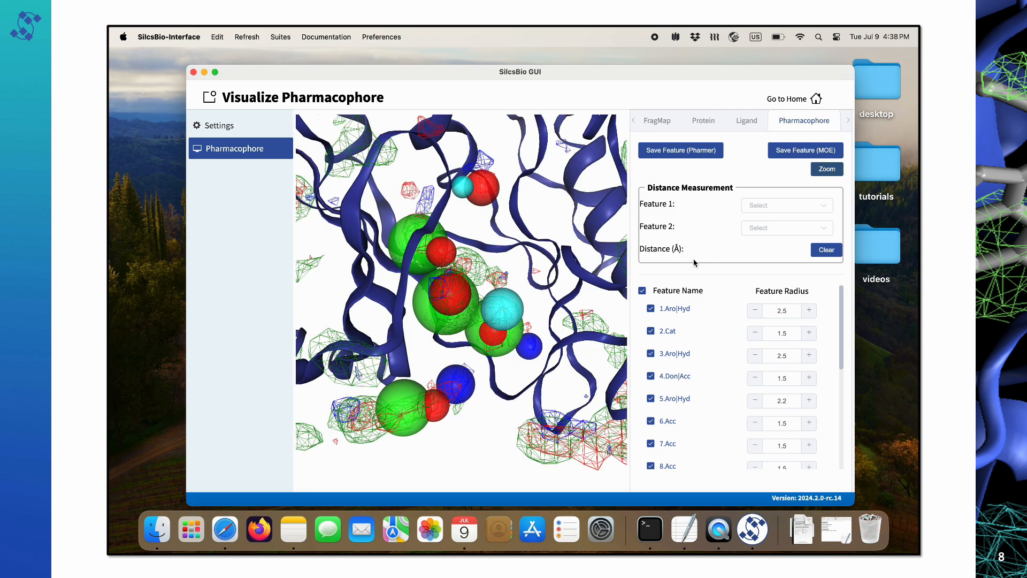
pyautogui.moveTo(548, 235)
pyautogui.mouseDown()
pyautogui.moveTo(582, 234)
pyautogui.moveTo(545, 236)
pyautogui.mouseUp()
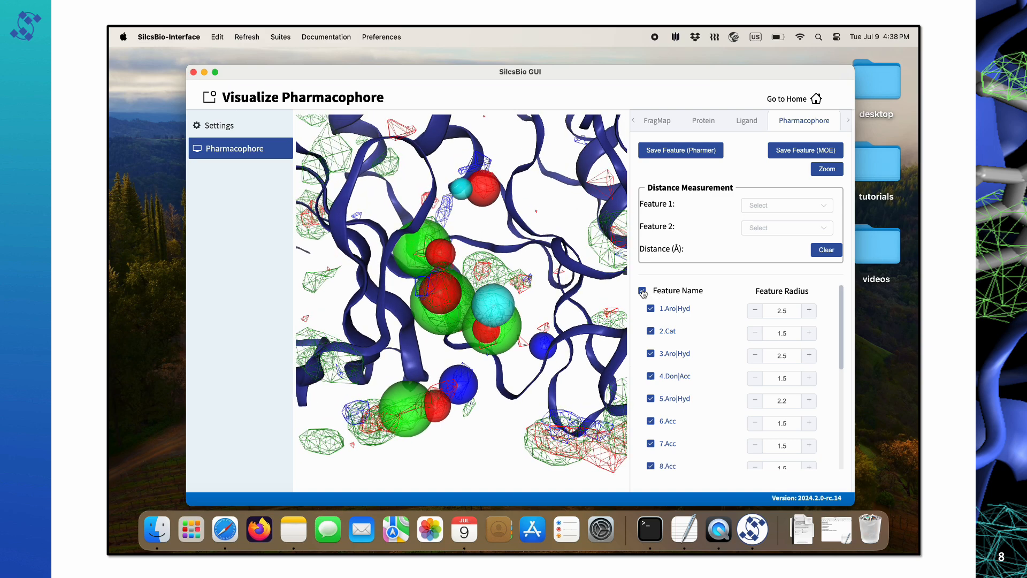
pyautogui.click(651, 308)
pyautogui.click(651, 309)
pyautogui.click(650, 332)
pyautogui.click(650, 332)
pyautogui.click(651, 354)
pyautogui.click(651, 354)
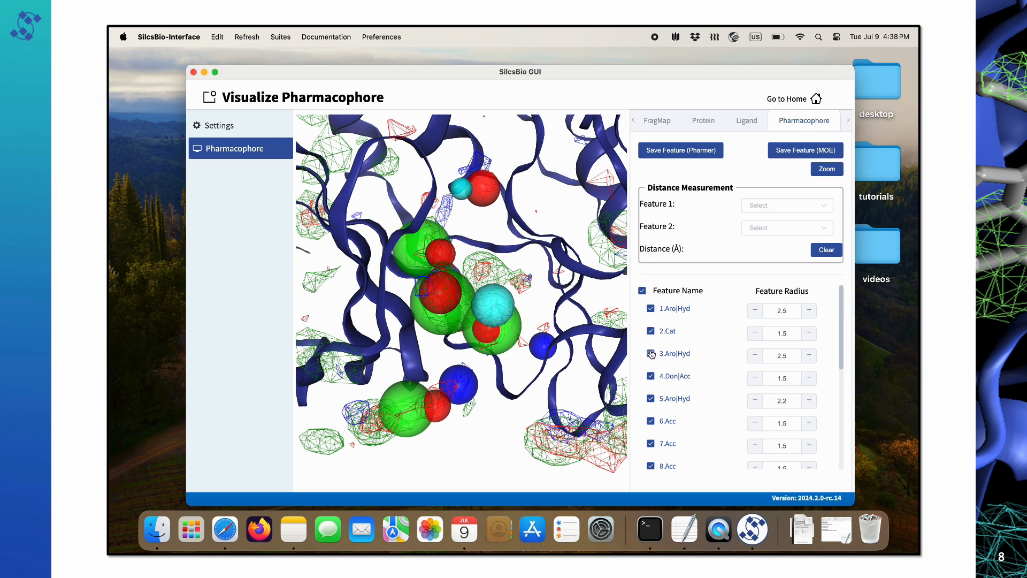
pyautogui.click(642, 292)
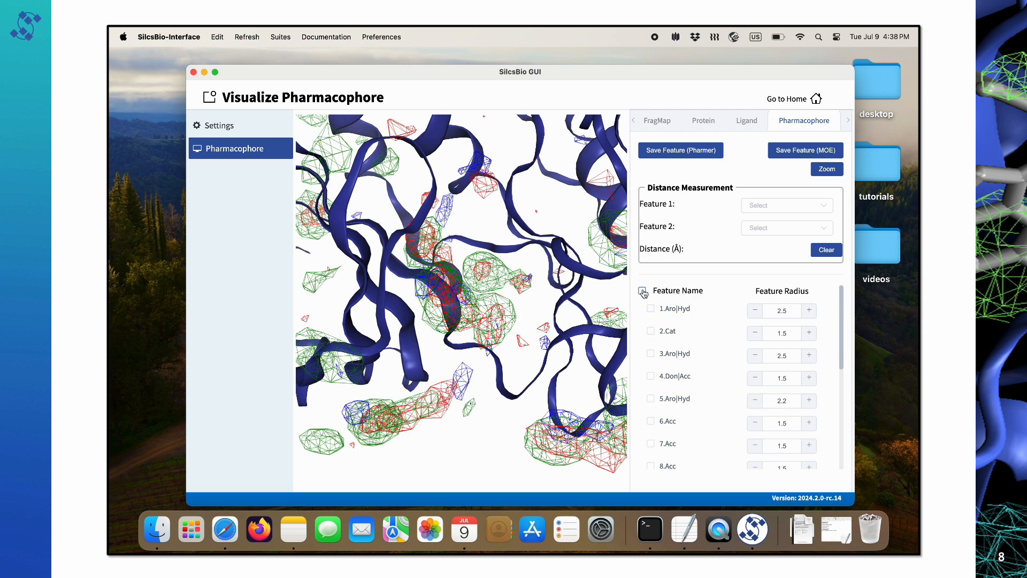
pyautogui.click(642, 292)
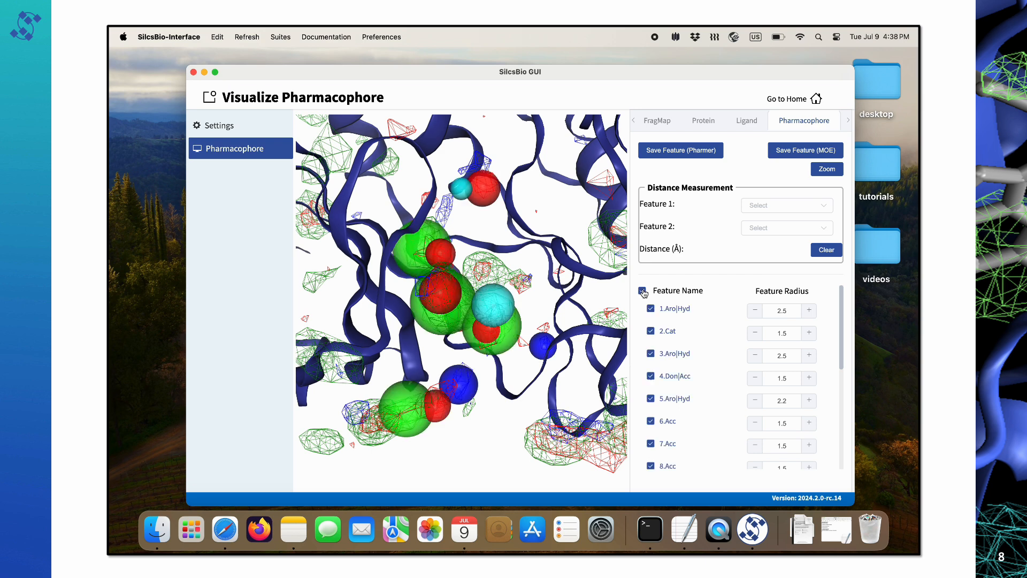
pyautogui.click(642, 292)
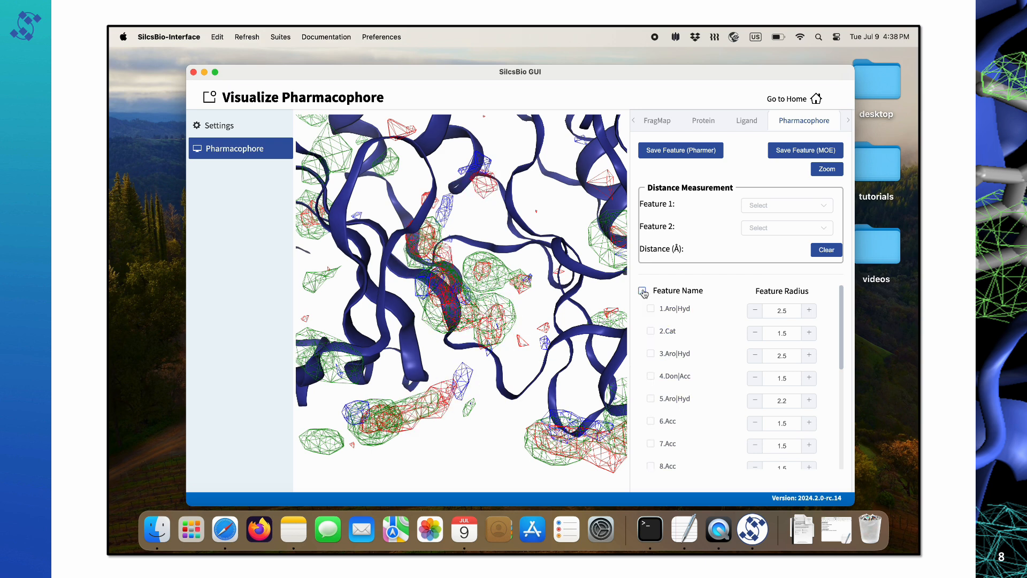
# Show only the 1.Aro|Hyd, 2.Cat, 3.Aro|Hyd and 13.Acc features.
pyautogui.click(651, 309)
pyautogui.click(651, 331)
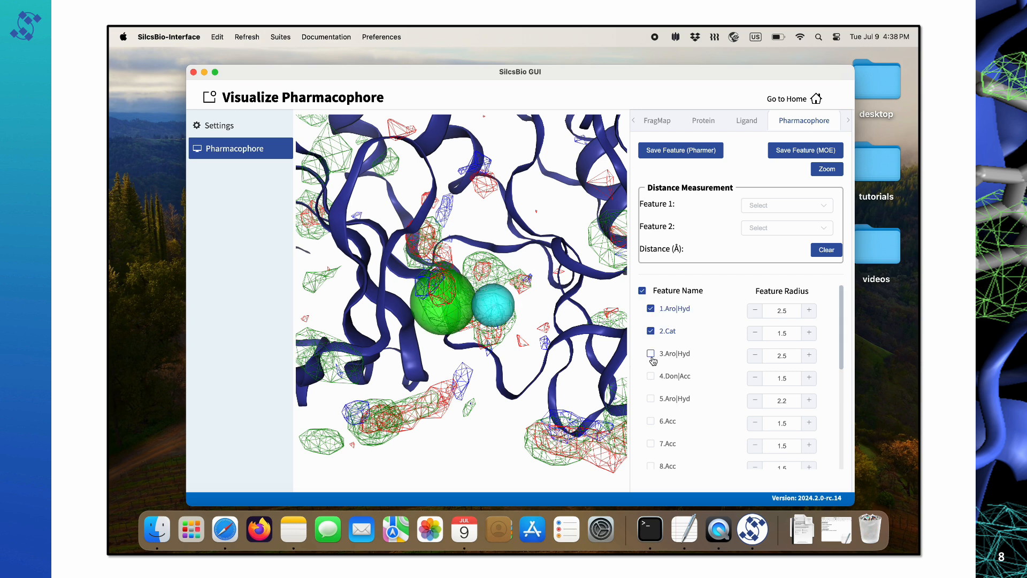
pyautogui.click(651, 354)
pyautogui.scroll(-5, 646, 438)
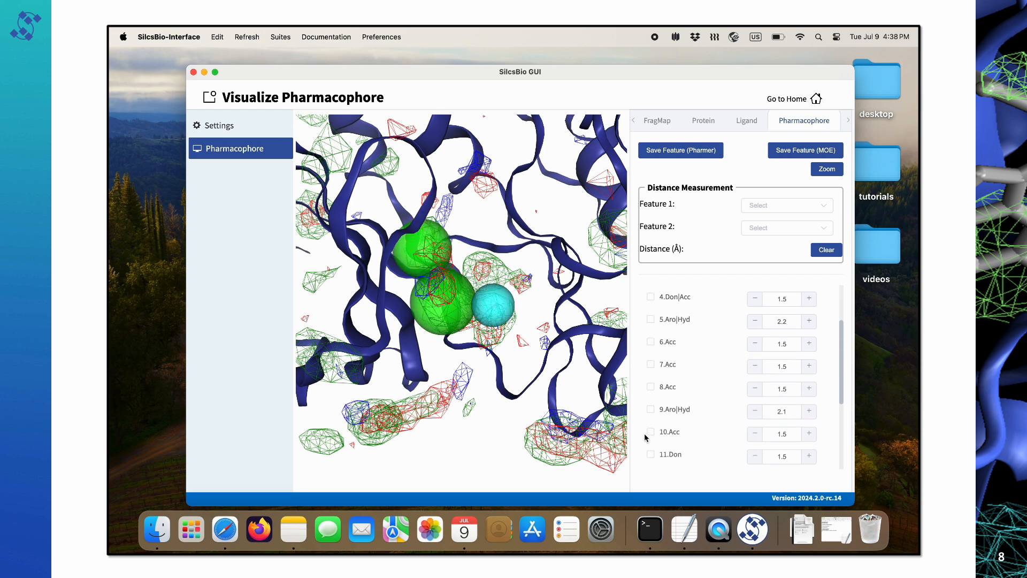
pyautogui.click(650, 439)
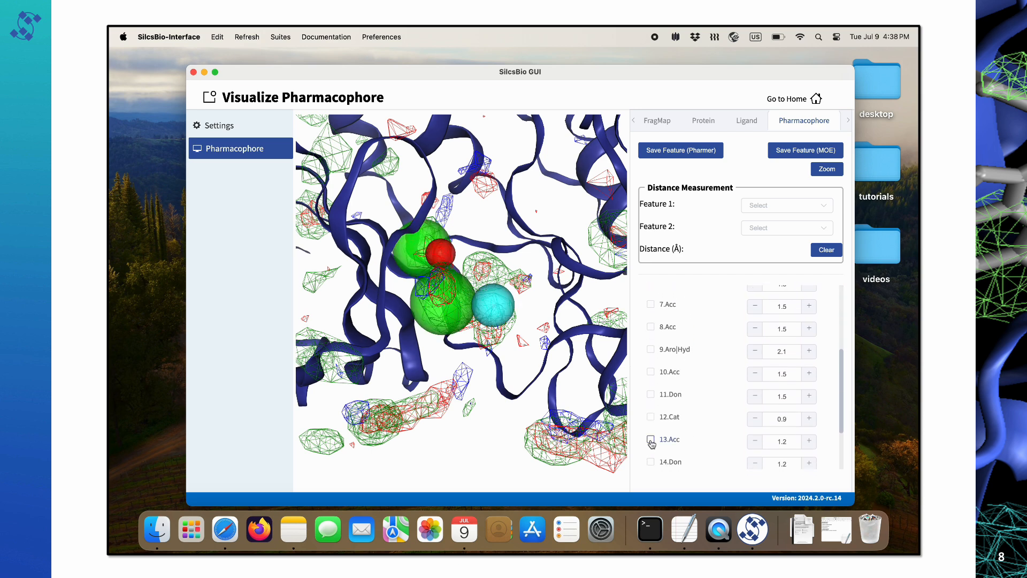
pyautogui.scroll(6, 672, 393)
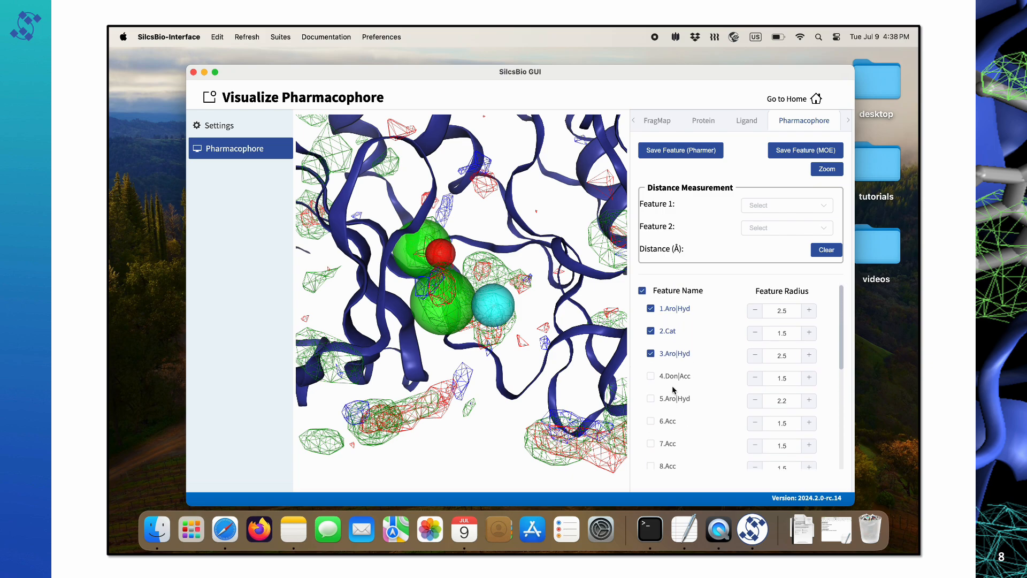
pyautogui.moveTo(551, 310); pyautogui.dragTo(569, 285)
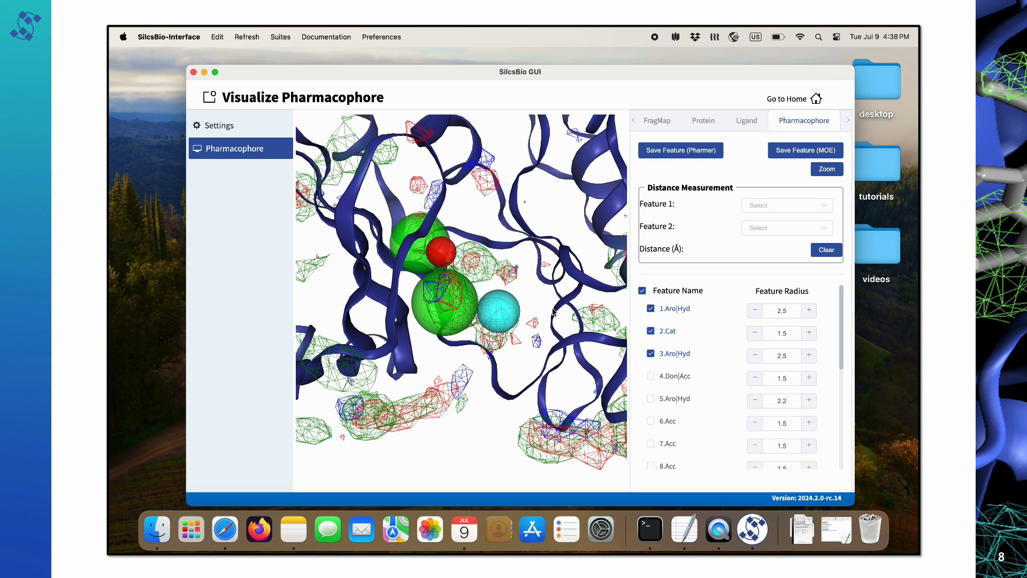
# Add the Positively Charged FragMap to the displayed maps, then go to the Pharmacophore settings.
pyautogui.click(662, 121)
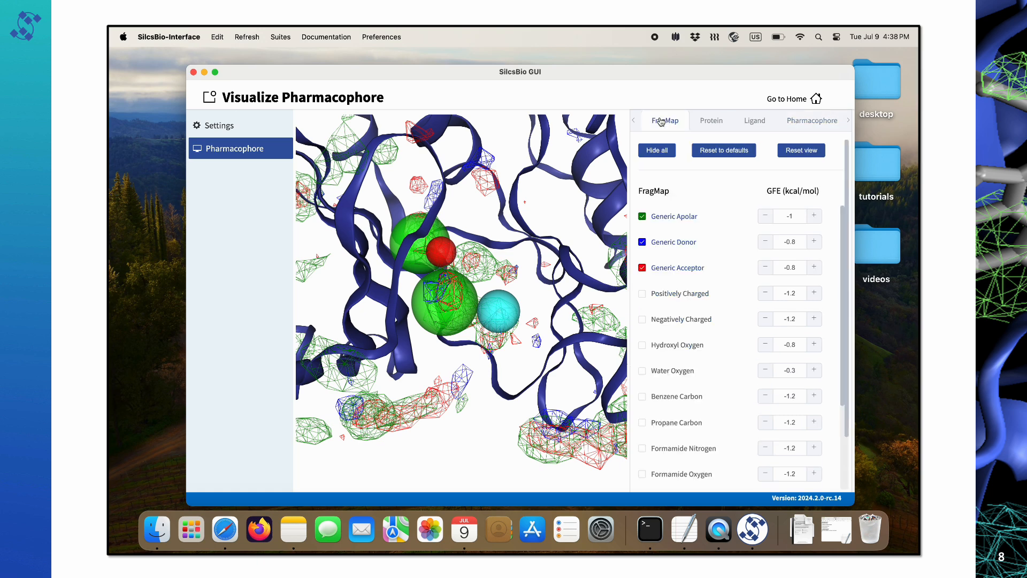
pyautogui.click(644, 294)
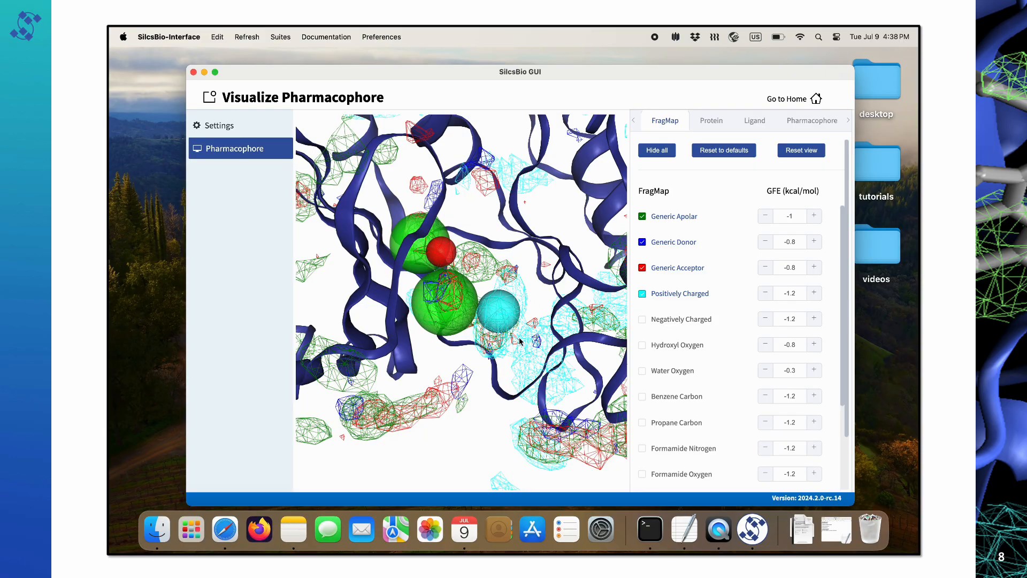
pyautogui.moveTo(540, 300)
pyautogui.mouseDown()
pyautogui.moveTo(538, 320)
pyautogui.moveTo(544, 294)
pyautogui.moveTo(542, 302)
pyautogui.mouseUp()
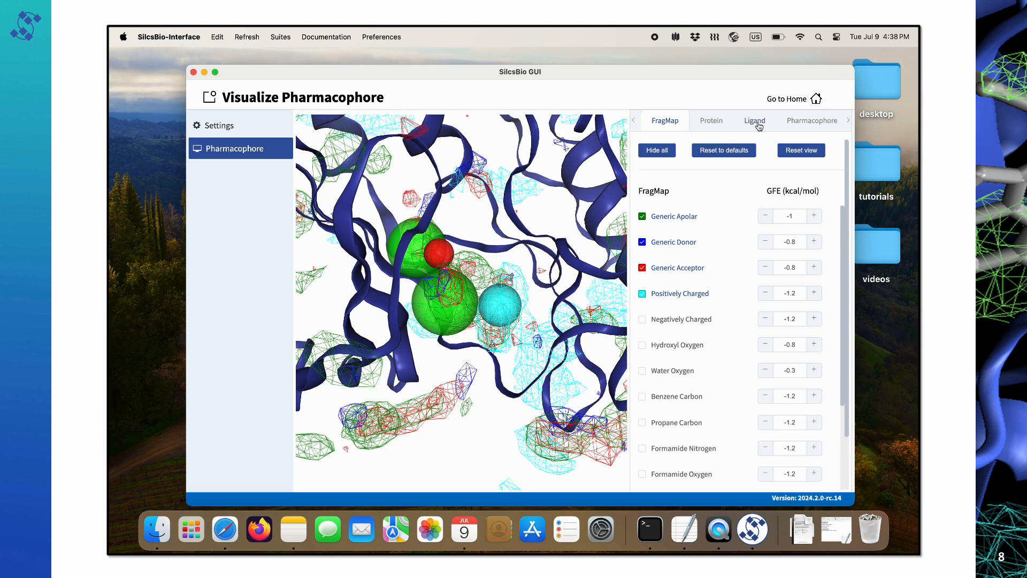
pyautogui.click(790, 121)
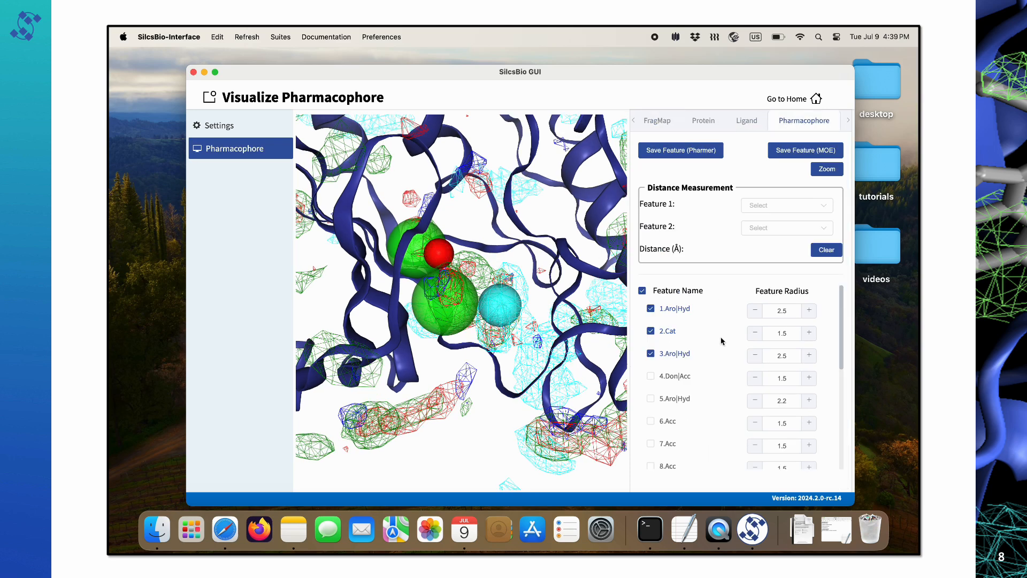
# Change the 2.Cat feature radius from 1.5 to 1.7.
pyautogui.click(808, 334)
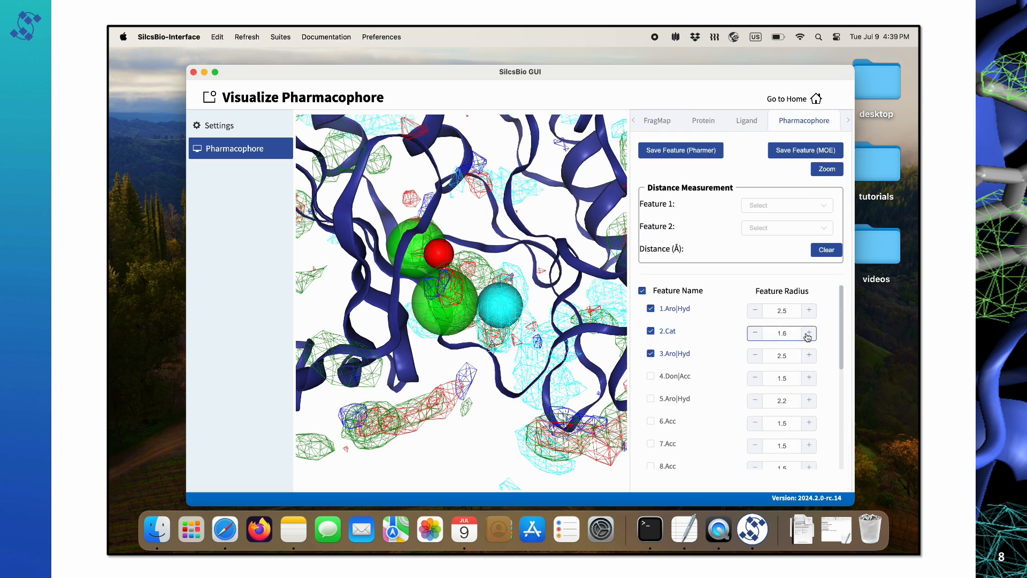
pyautogui.click(808, 333)
pyautogui.click(810, 333)
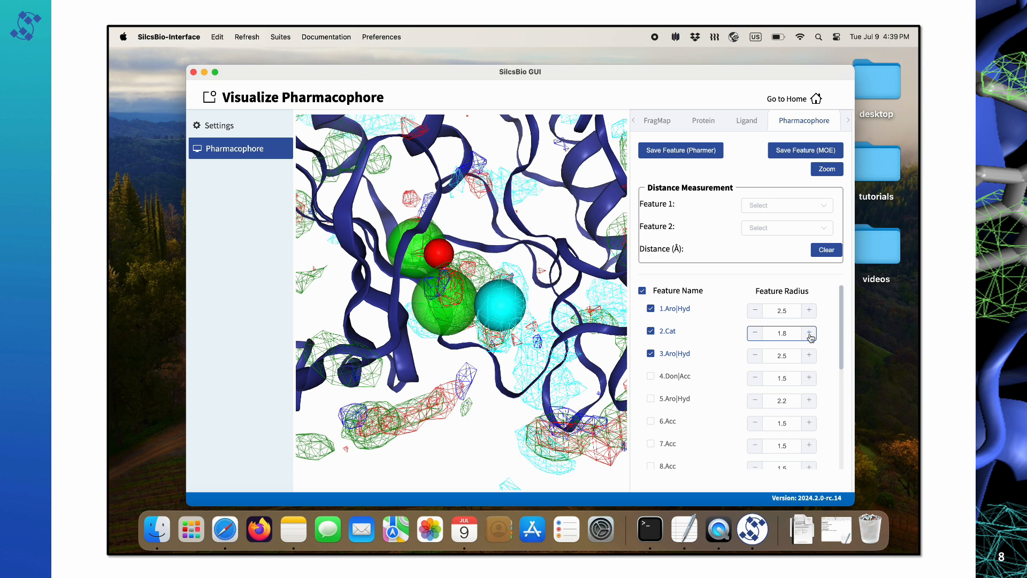
pyautogui.click(809, 333)
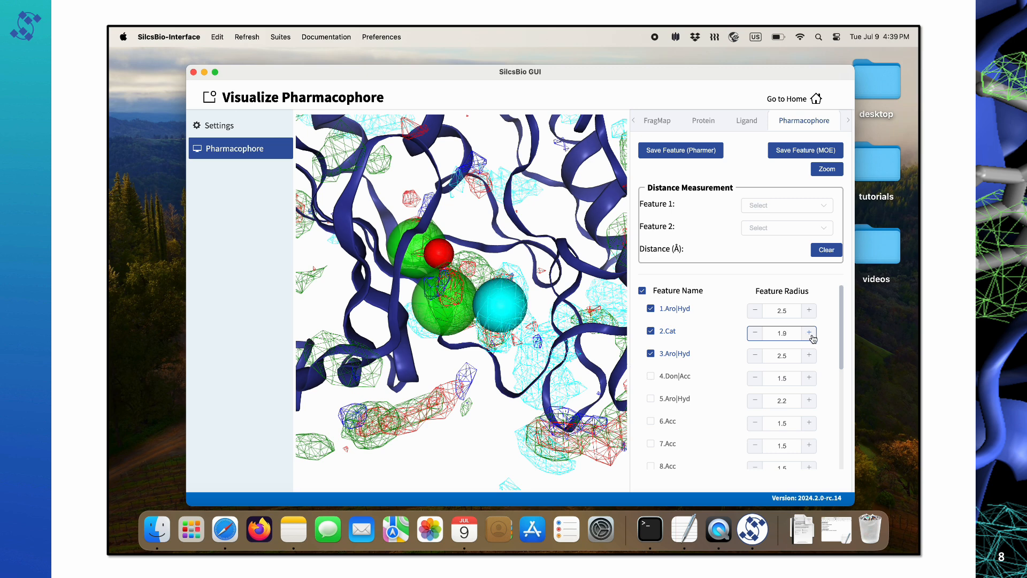
pyautogui.click(755, 333)
pyautogui.click(755, 333)
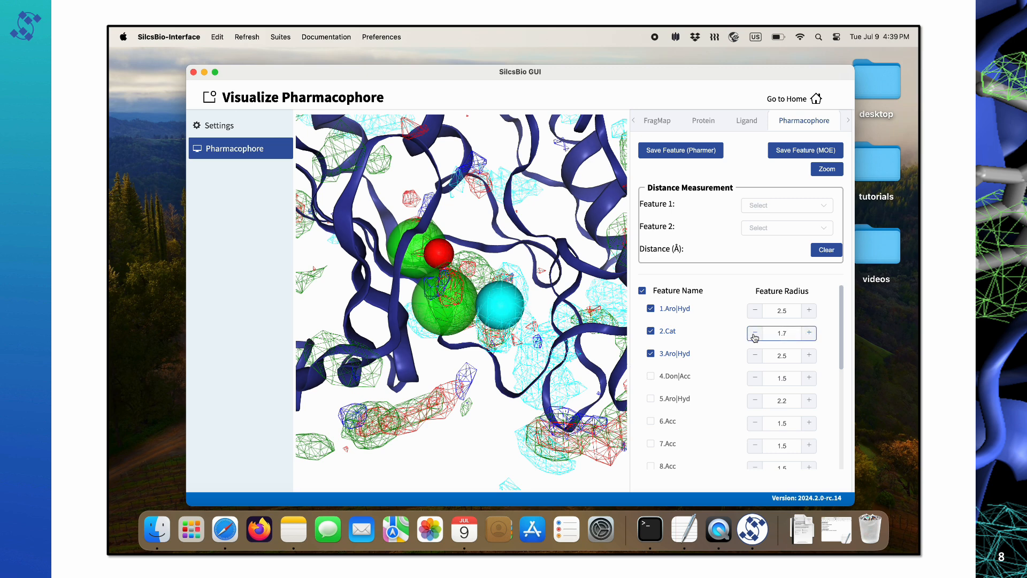
pyautogui.click(754, 334)
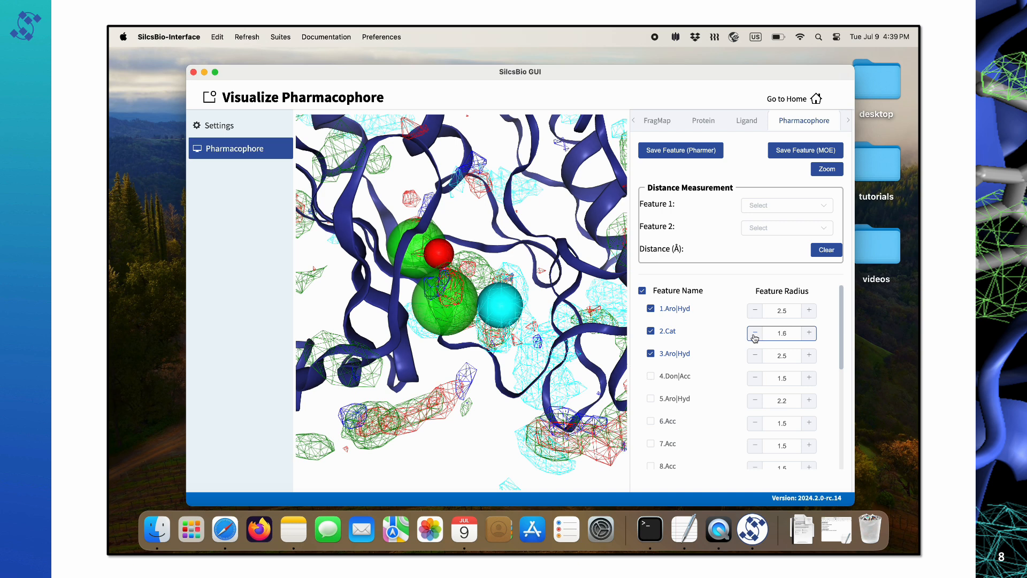
pyautogui.click(809, 334)
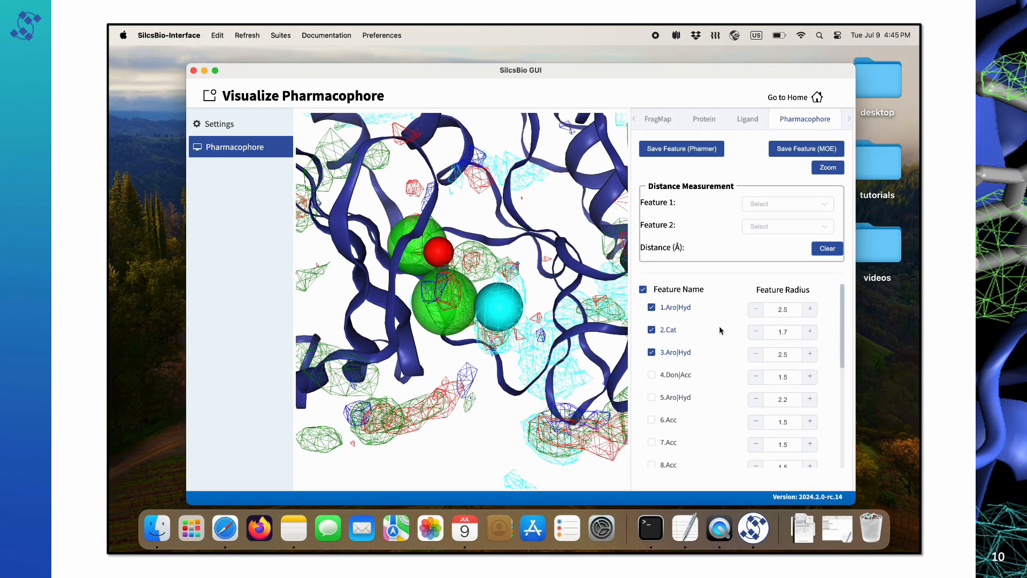
# Measure the 6.67 Å distance between 1.Aro|Hyd and 3.Aro|Hyd.
pyautogui.click(826, 211)
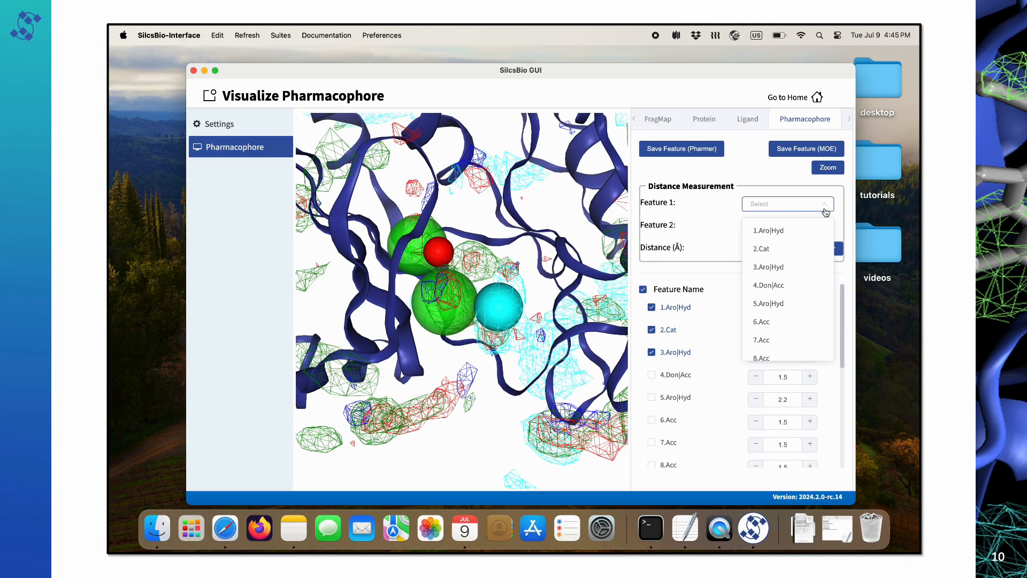
pyautogui.click(781, 228)
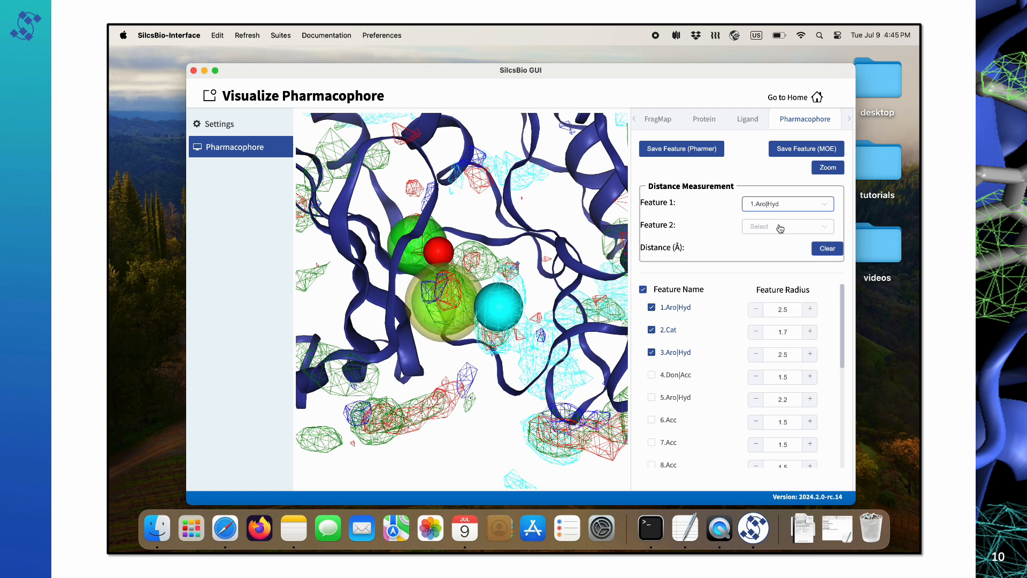
pyautogui.click(818, 230)
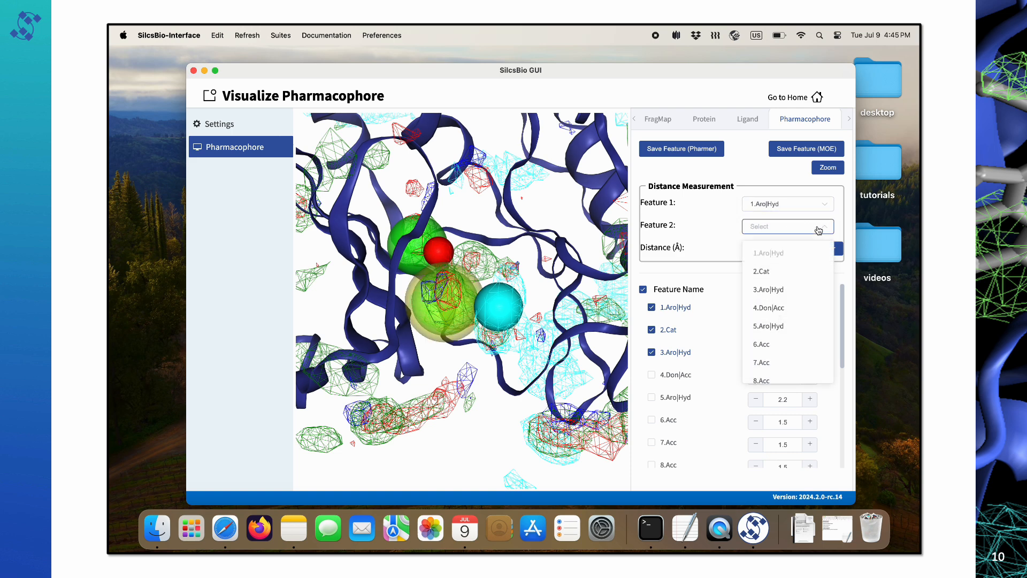
pyautogui.click(781, 289)
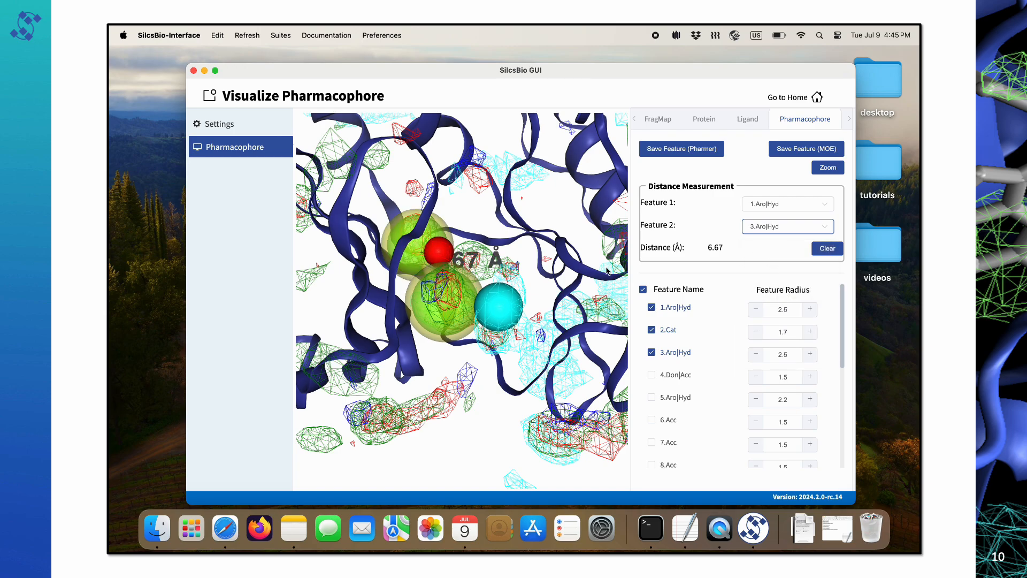
pyautogui.moveTo(551, 289)
pyautogui.mouseDown()
pyautogui.moveTo(544, 314)
pyautogui.moveTo(553, 291)
pyautogui.mouseUp()
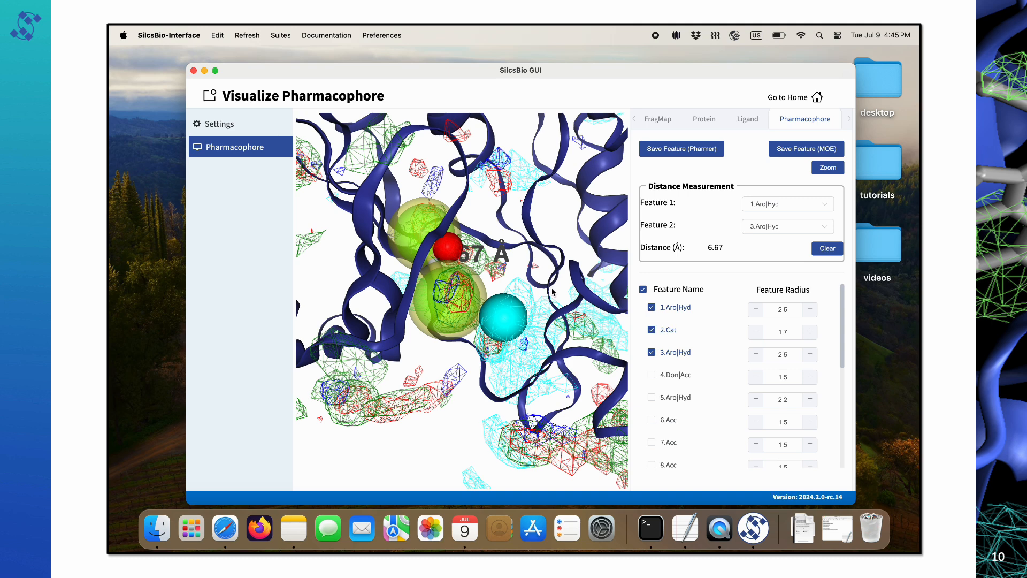
# Clear it and measure the 10.64 Å distance from 3.Aro|Hyd to 2.Cat.
pyautogui.click(831, 251)
pyautogui.click(827, 206)
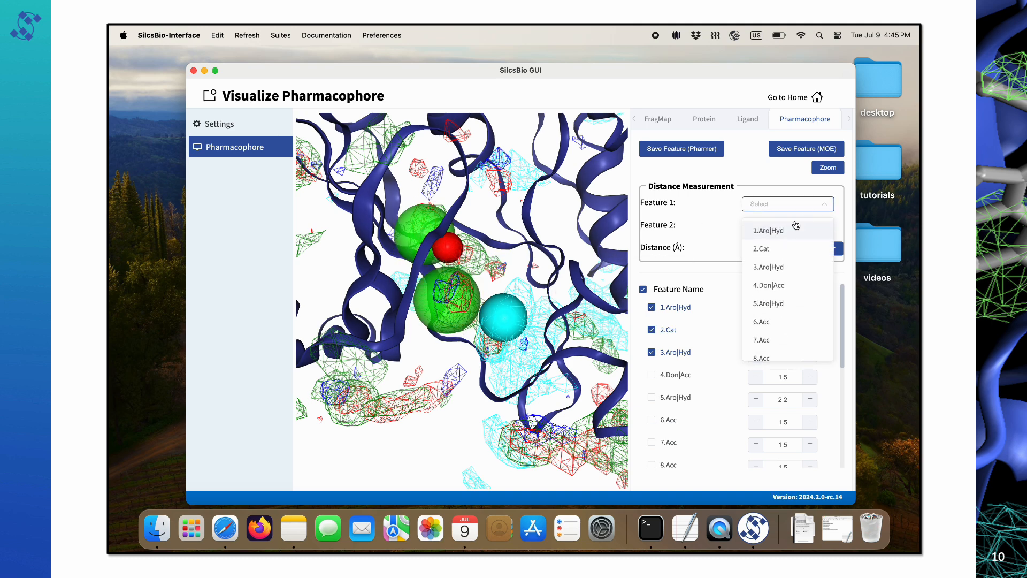
pyautogui.click(772, 268)
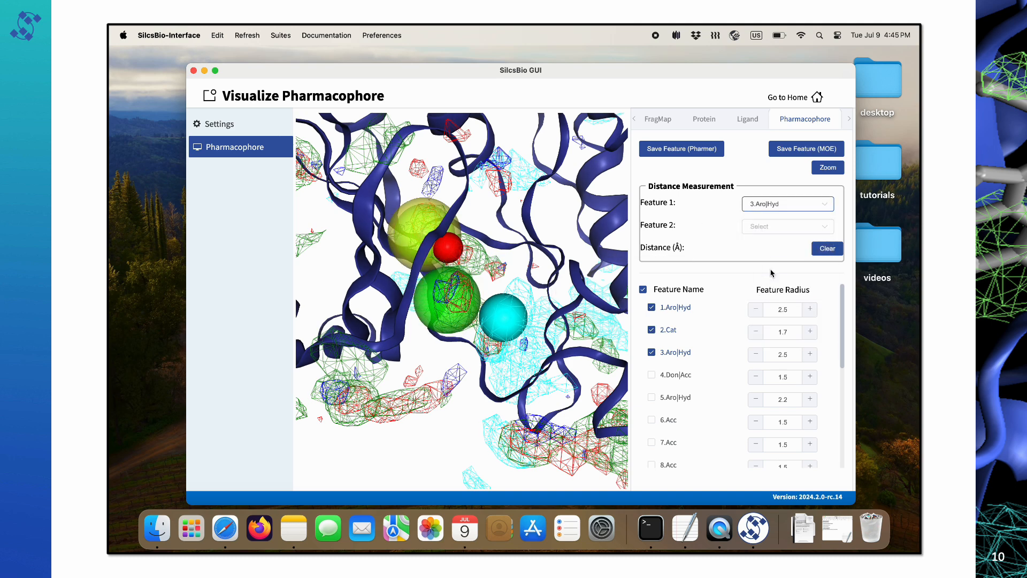
pyautogui.click(825, 230)
pyautogui.click(775, 275)
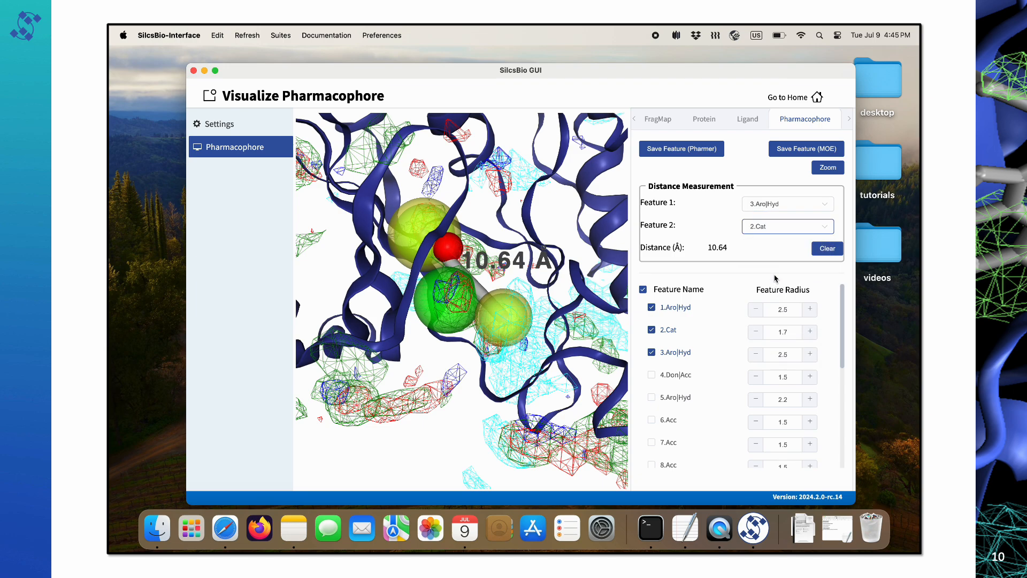
pyautogui.moveTo(613, 321); pyautogui.dragTo(605, 325)
pyautogui.click(704, 120)
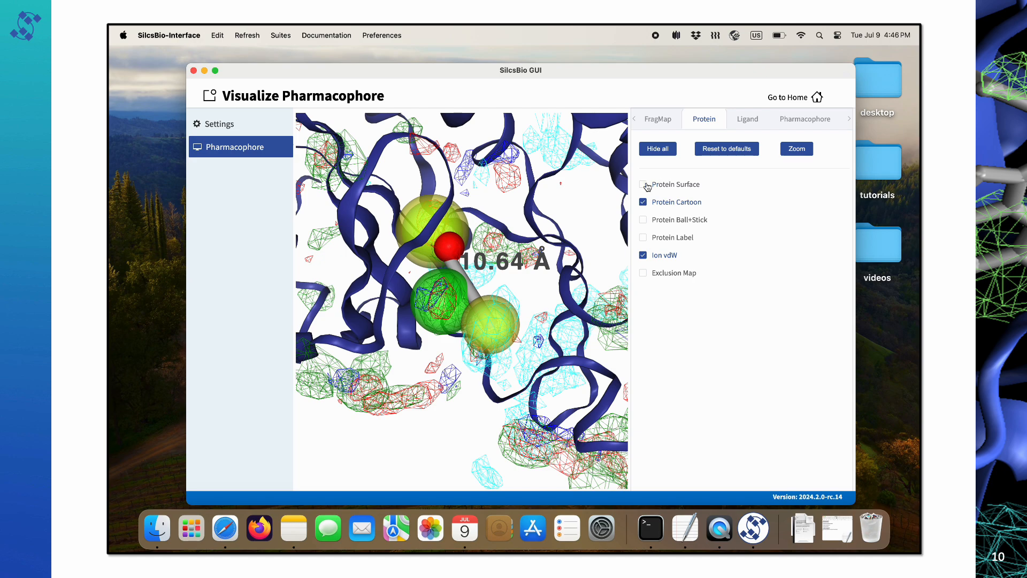
# Hide all protein representations and clear the distance measurement.
pyautogui.click(655, 150)
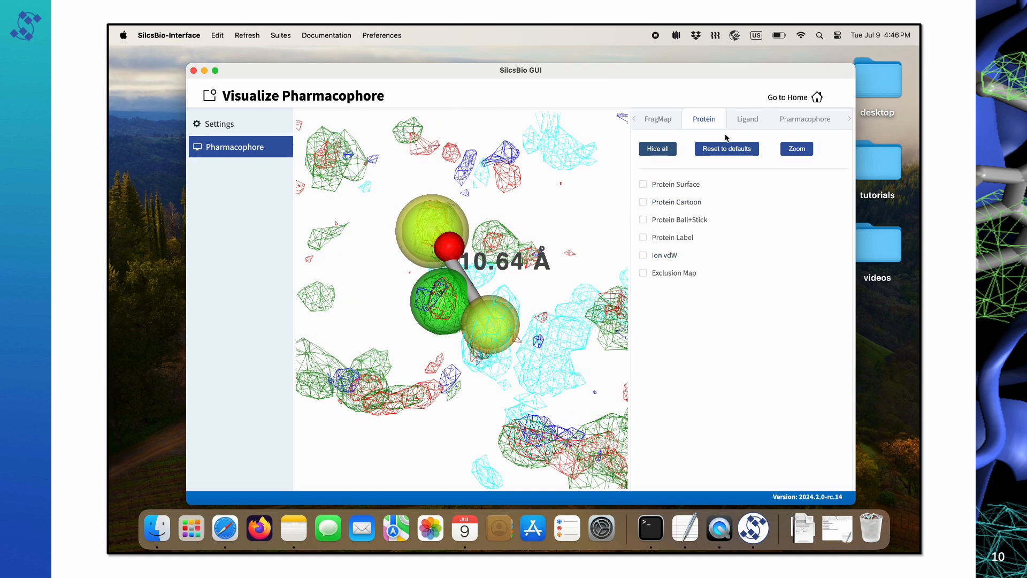
pyautogui.click(793, 122)
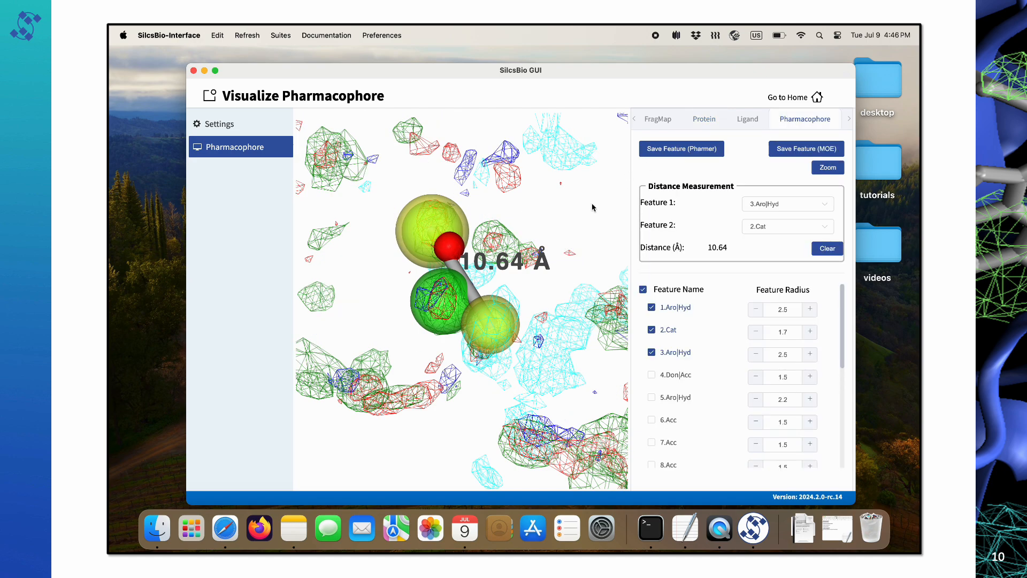
pyautogui.moveTo(592, 205)
pyautogui.mouseDown()
pyautogui.moveTo(605, 211)
pyautogui.moveTo(579, 221)
pyautogui.moveTo(600, 203)
pyautogui.mouseUp()
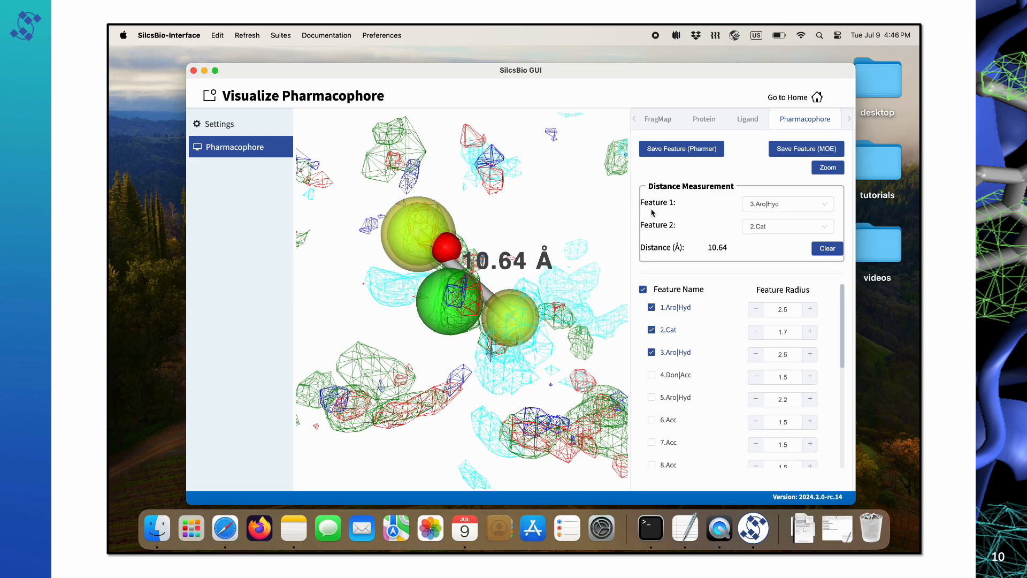
pyautogui.click(827, 250)
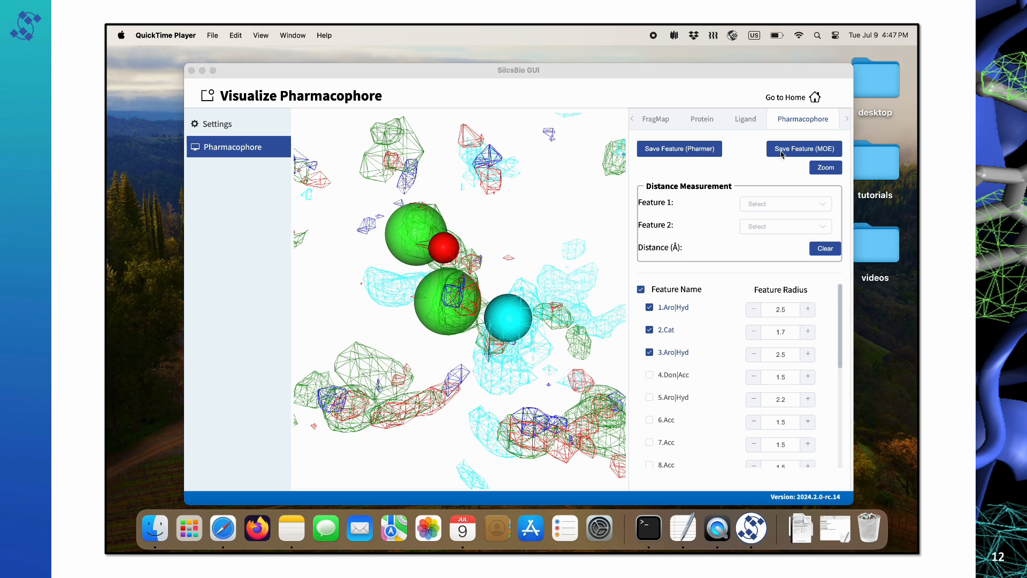
# Save the features in Pharmer format as new_features.ph4 in the 3fly_pharm folder.
pyautogui.click(699, 152)
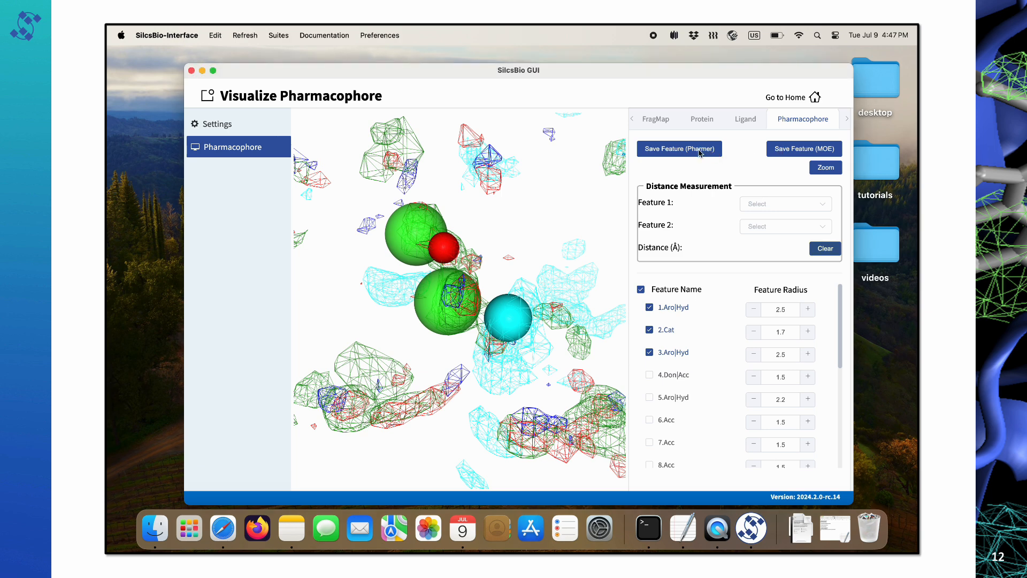
pyautogui.click(699, 152)
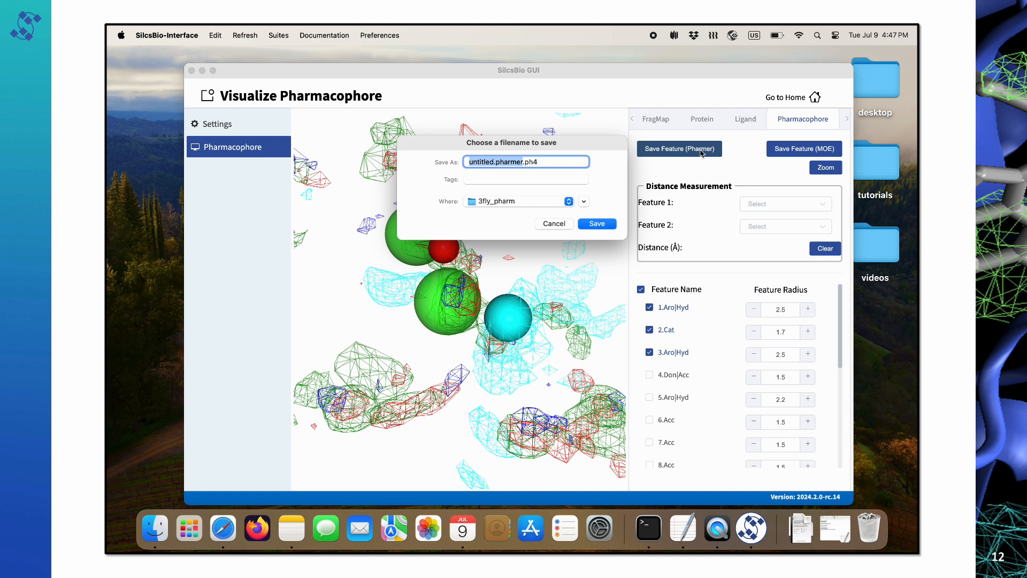
pyautogui.click(584, 201)
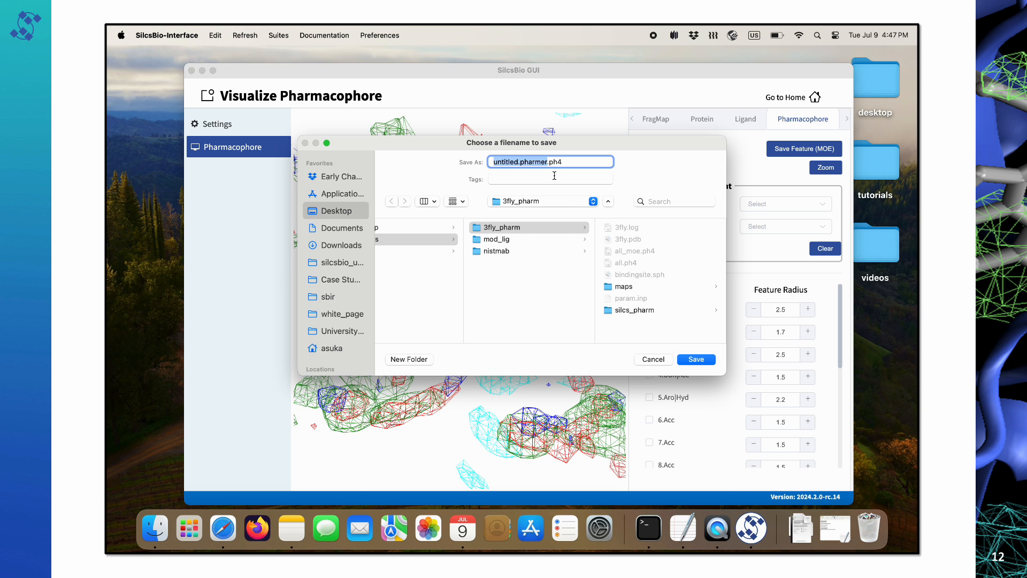
pyautogui.write('new_features')
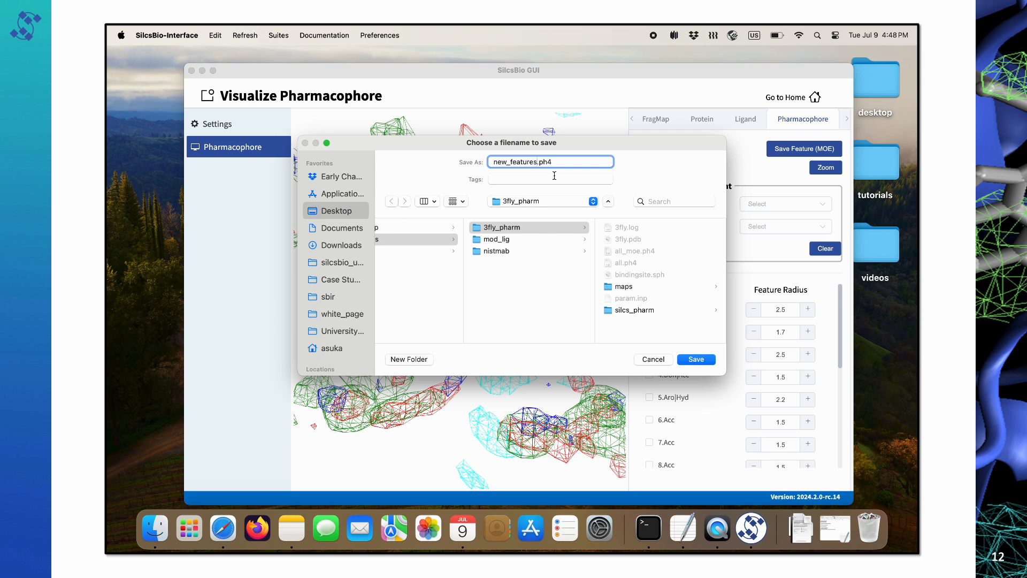
pyautogui.click(695, 359)
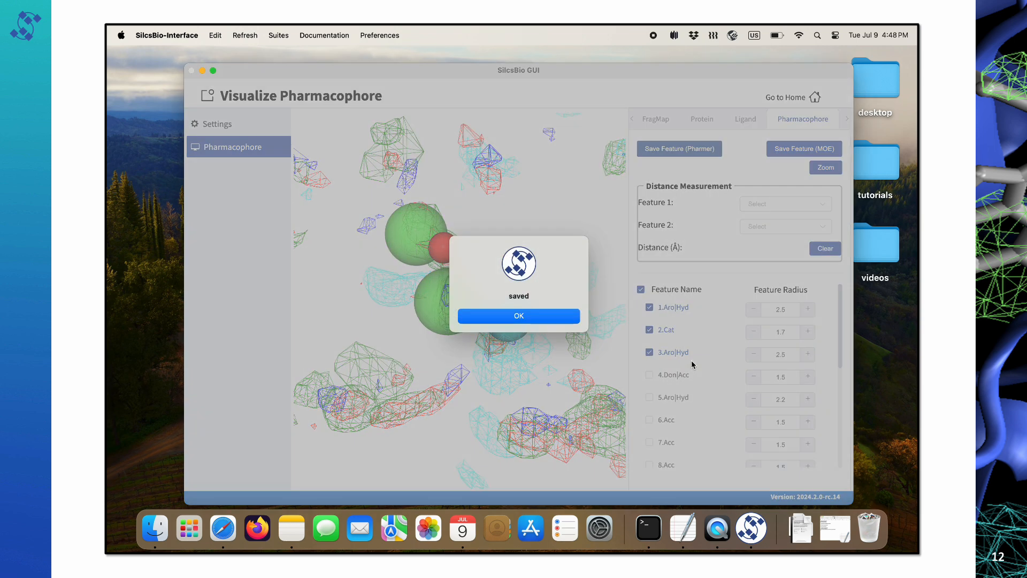
# Save an MOE-format copy as new_features_MOE.ph4, then return to the home page.
pyautogui.click(567, 320)
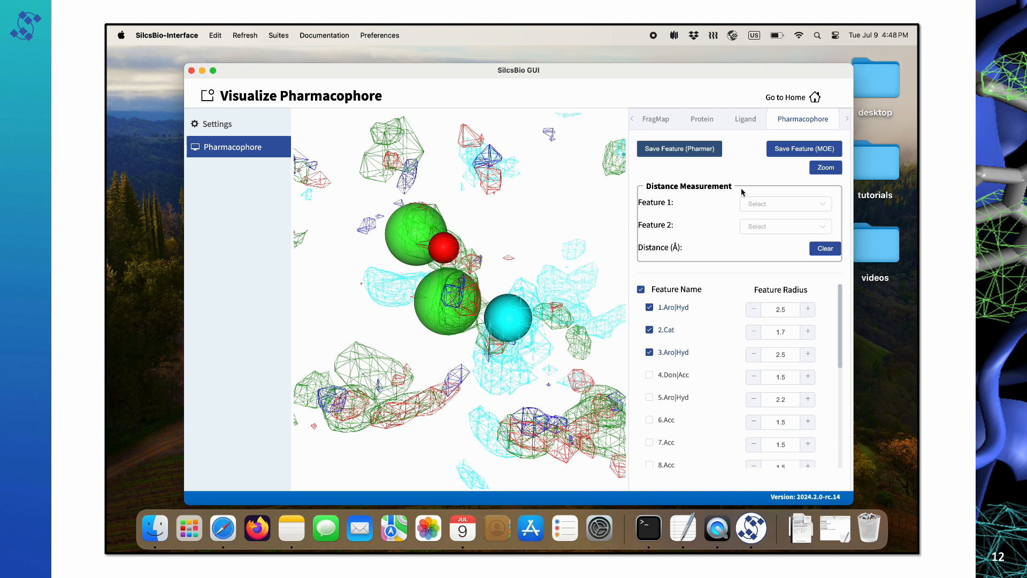
pyautogui.click(787, 149)
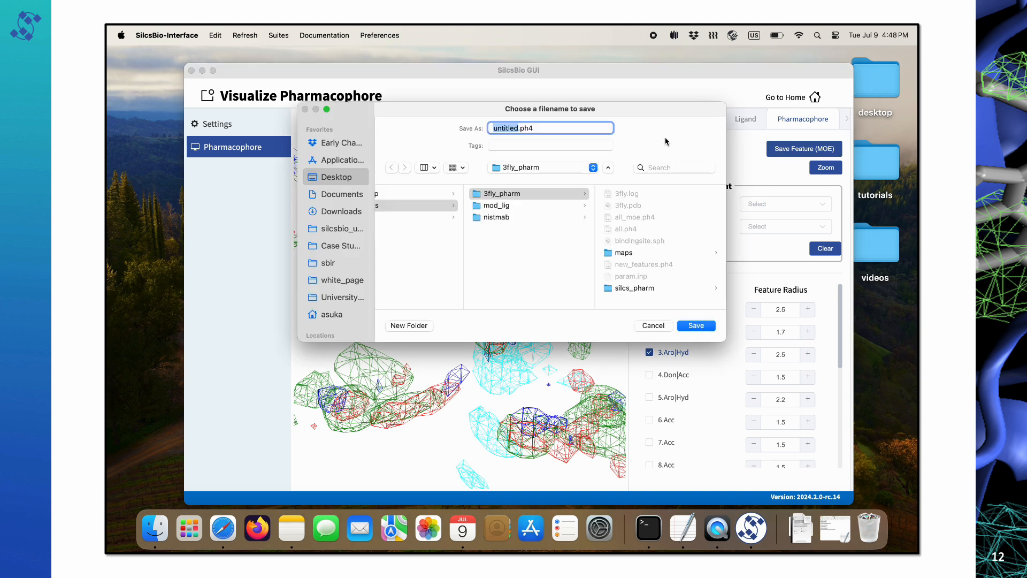
pyautogui.write('new_features_MOE')
pyautogui.click(689, 328)
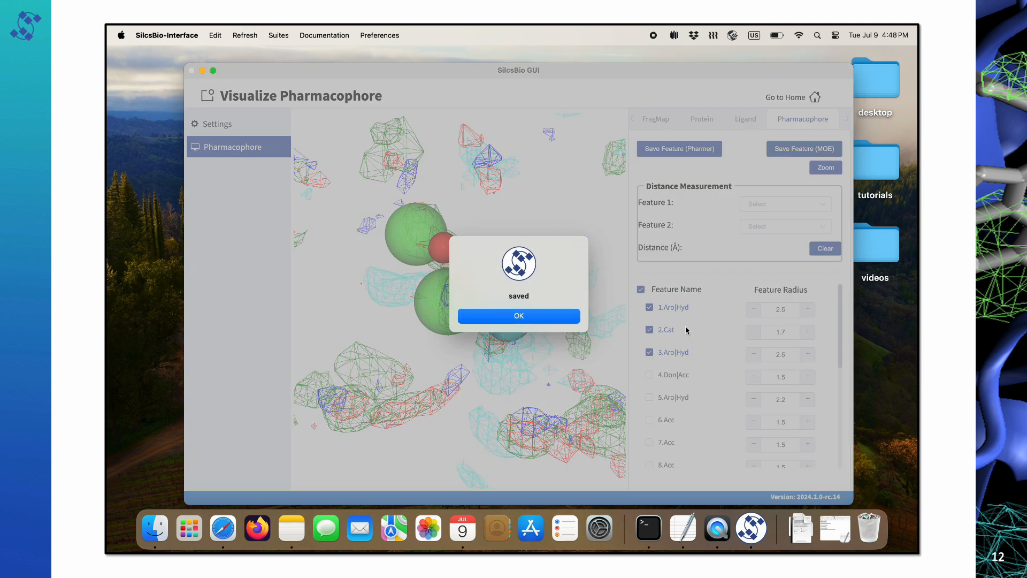
pyautogui.click(563, 318)
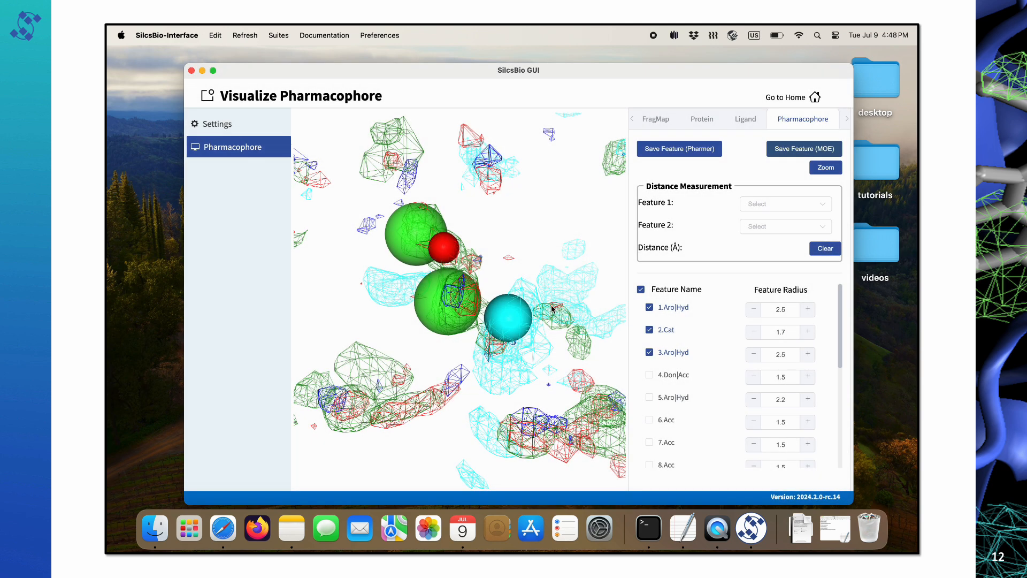
pyautogui.click(782, 98)
# Load new_features.ph4 from the 3fly_pharm folder into the pharmacophore file viewer.
pyautogui.scroll(-2, 452, 383)
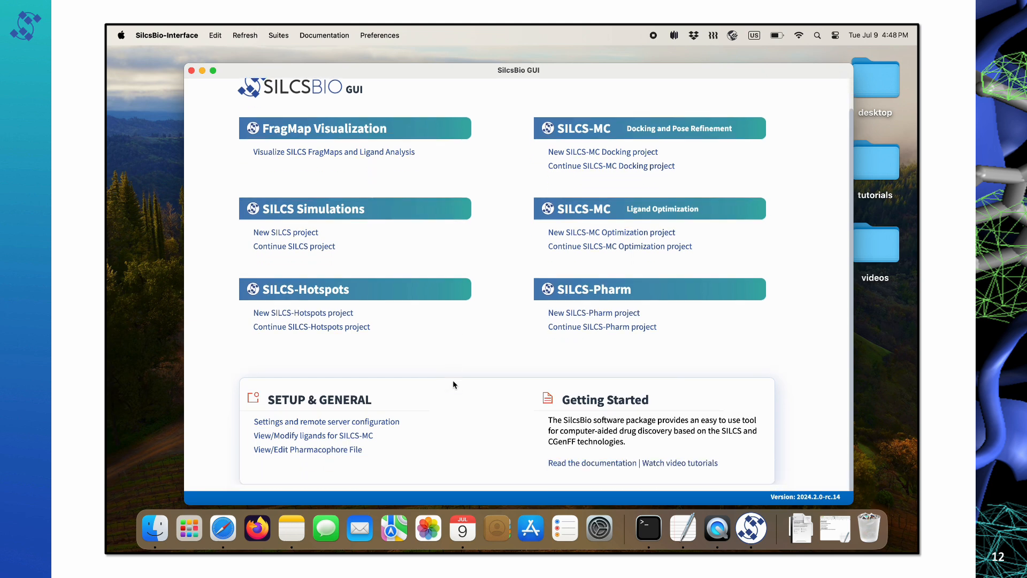
pyautogui.click(345, 450)
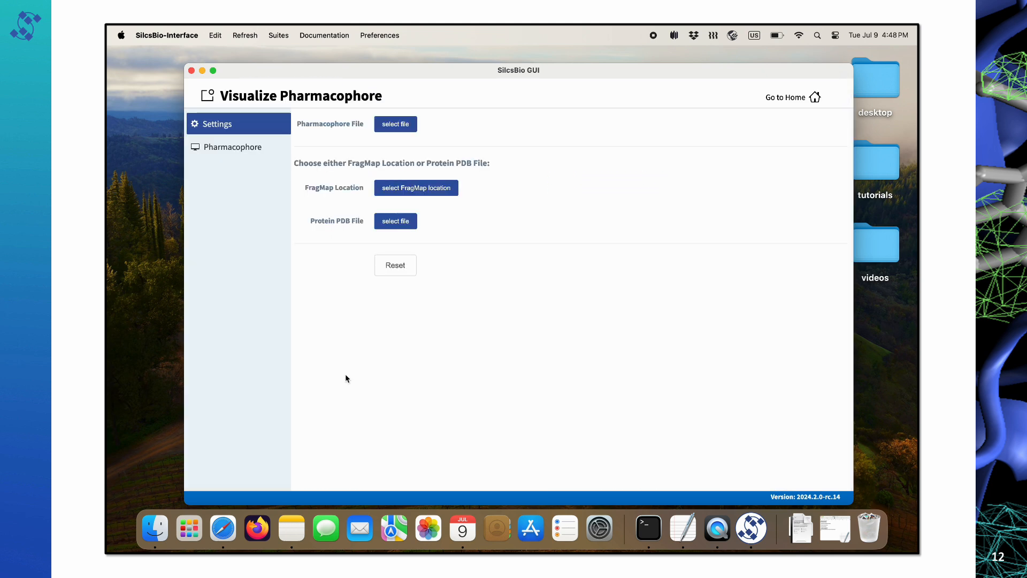
pyautogui.click(397, 130)
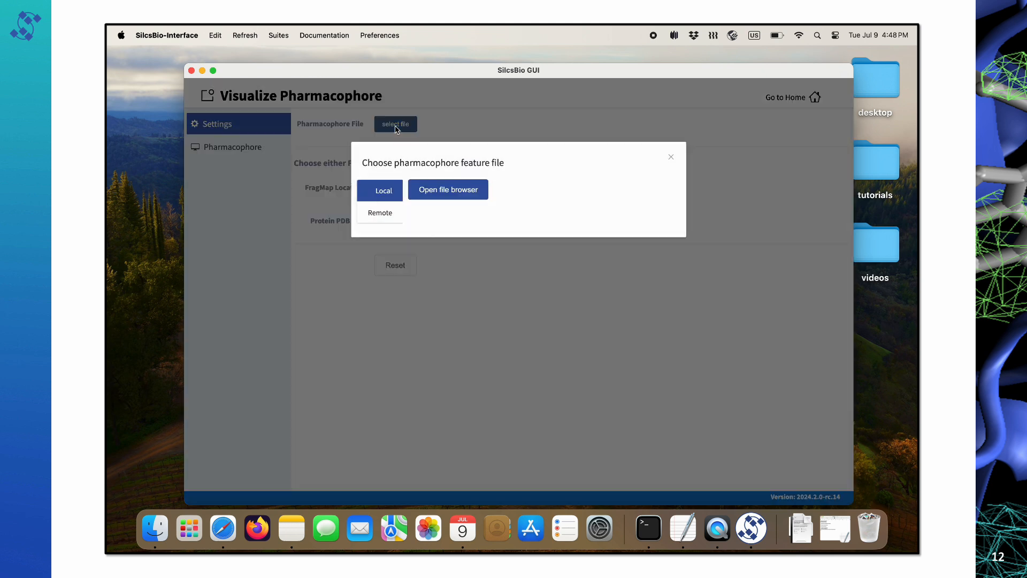
pyautogui.click(433, 191)
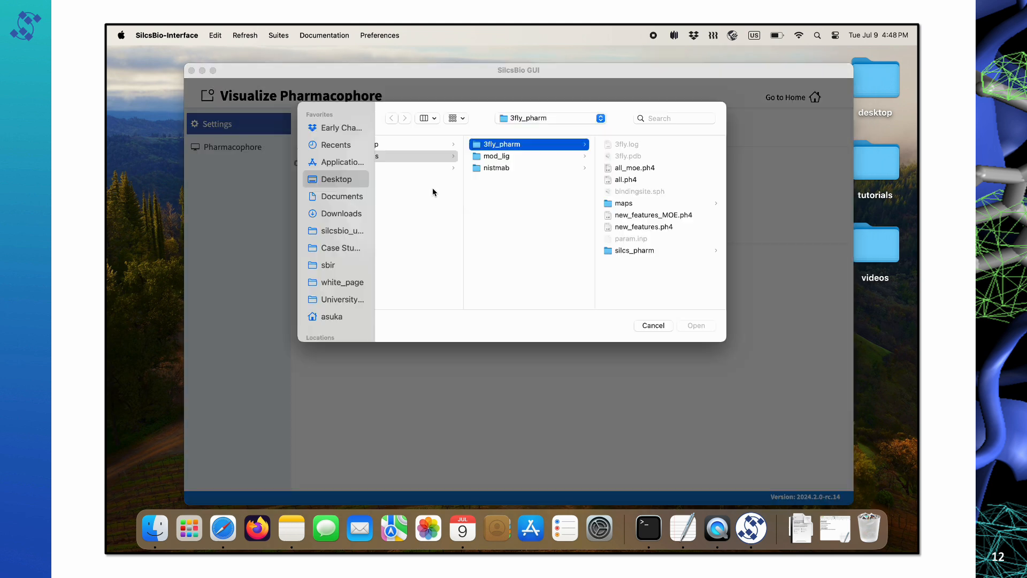
pyautogui.click(649, 228)
pyautogui.click(690, 325)
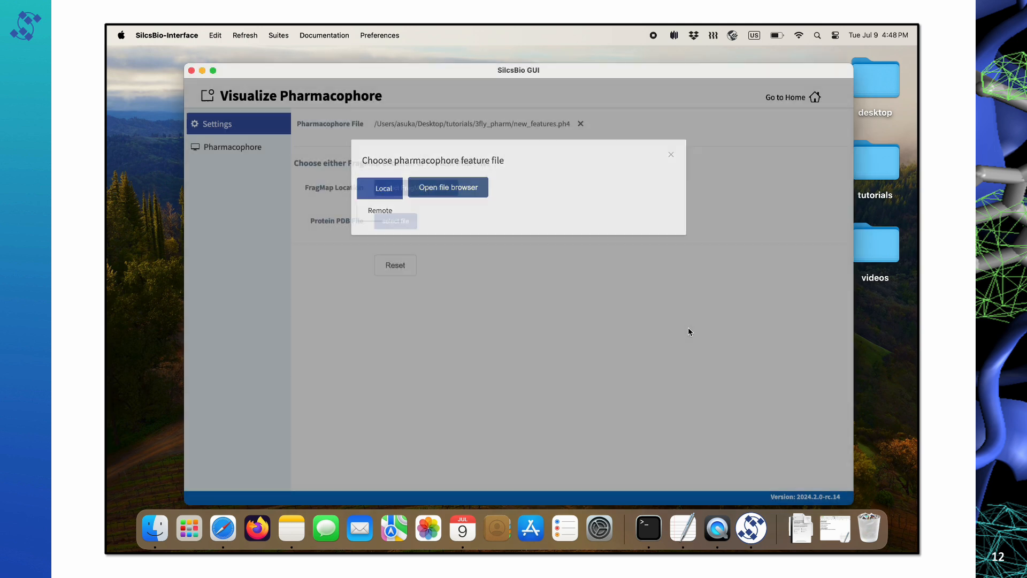
# Set the maps folder as FragMap location, show it with the pharmacophore, and rotate to inspect.
pyautogui.click(407, 269)
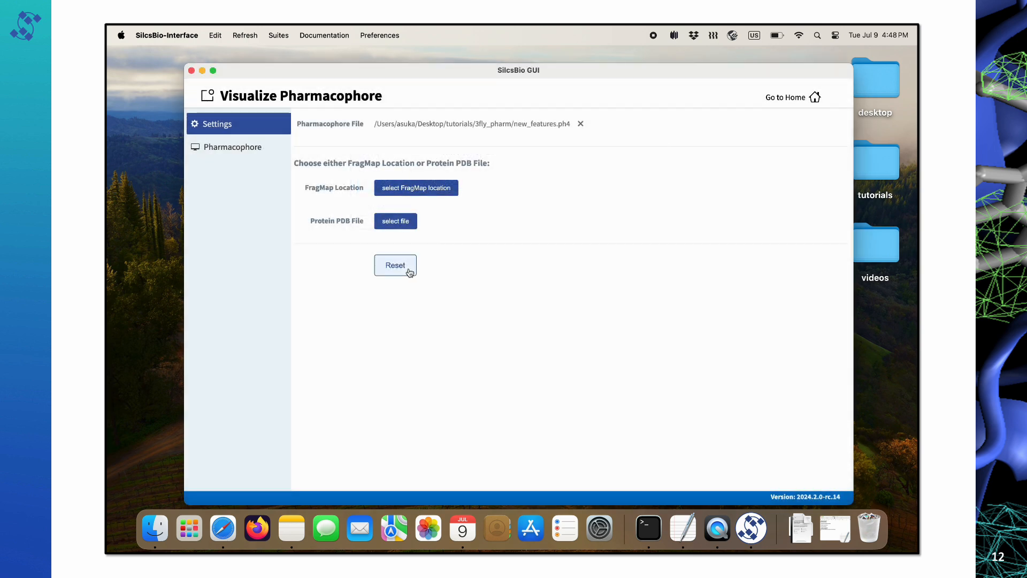
pyautogui.click(439, 188)
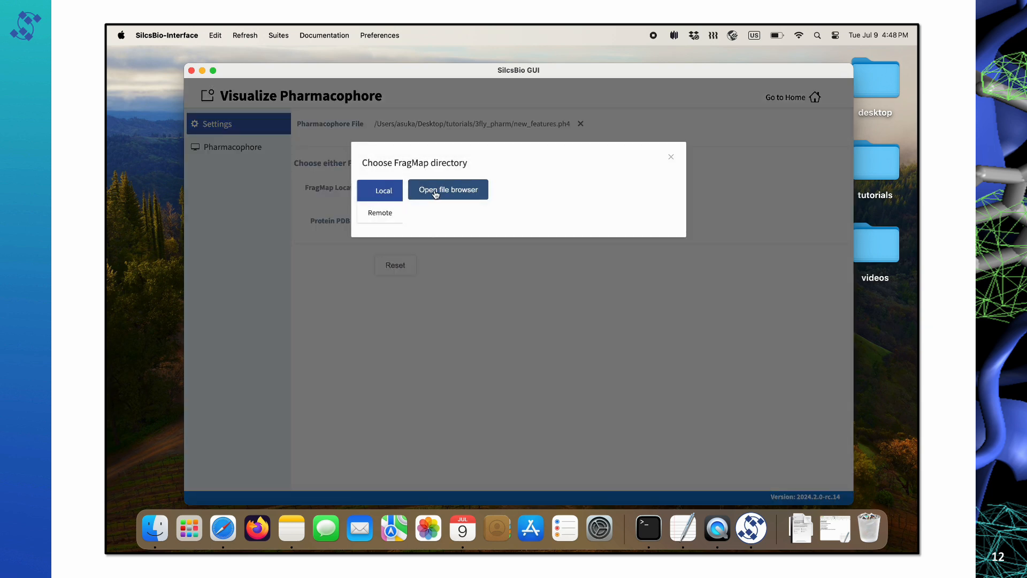
pyautogui.click(435, 192)
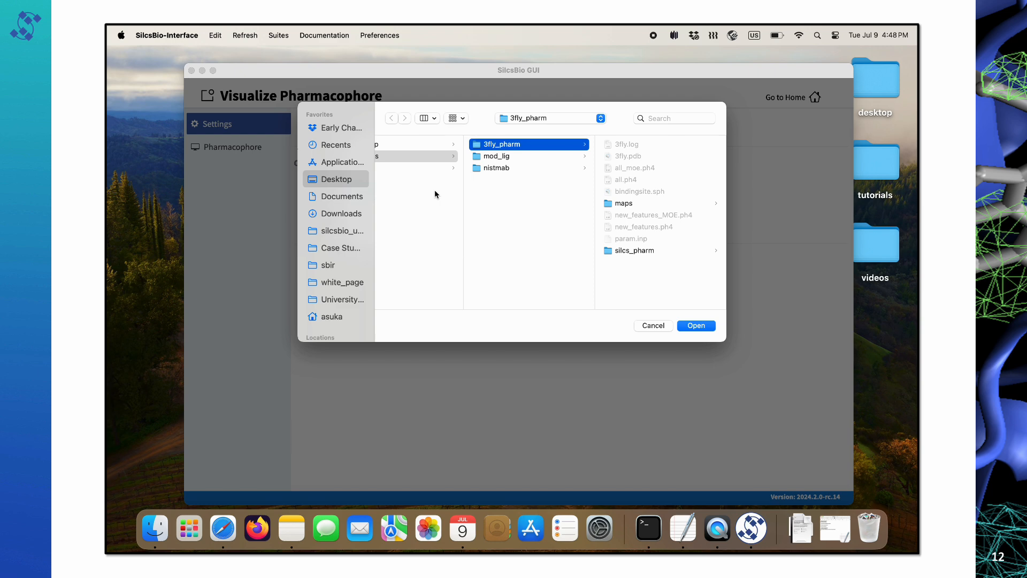
pyautogui.click(622, 203)
pyautogui.click(690, 325)
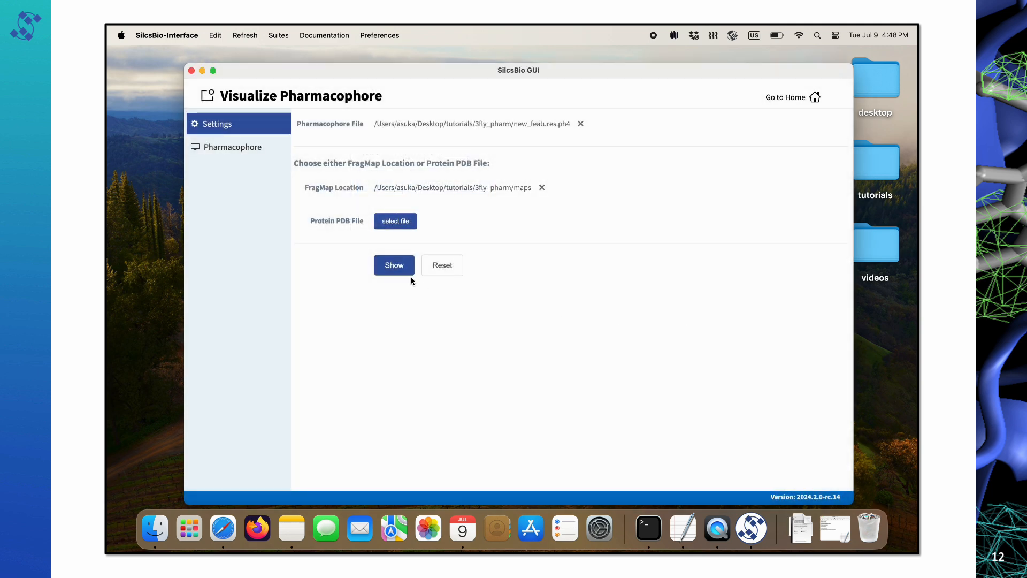
pyautogui.click(405, 266)
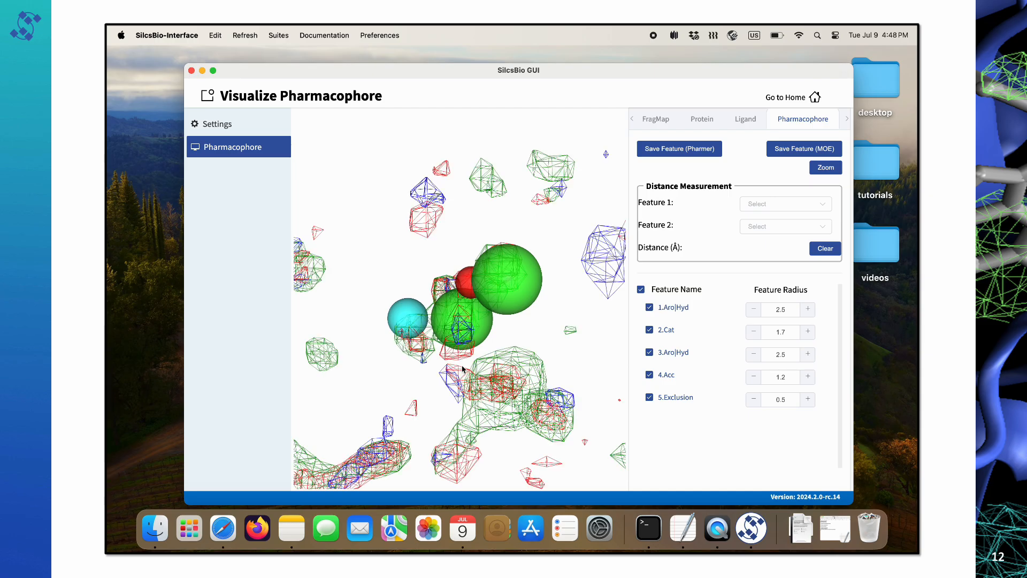
pyautogui.moveTo(526, 364); pyautogui.dragTo(515, 289)
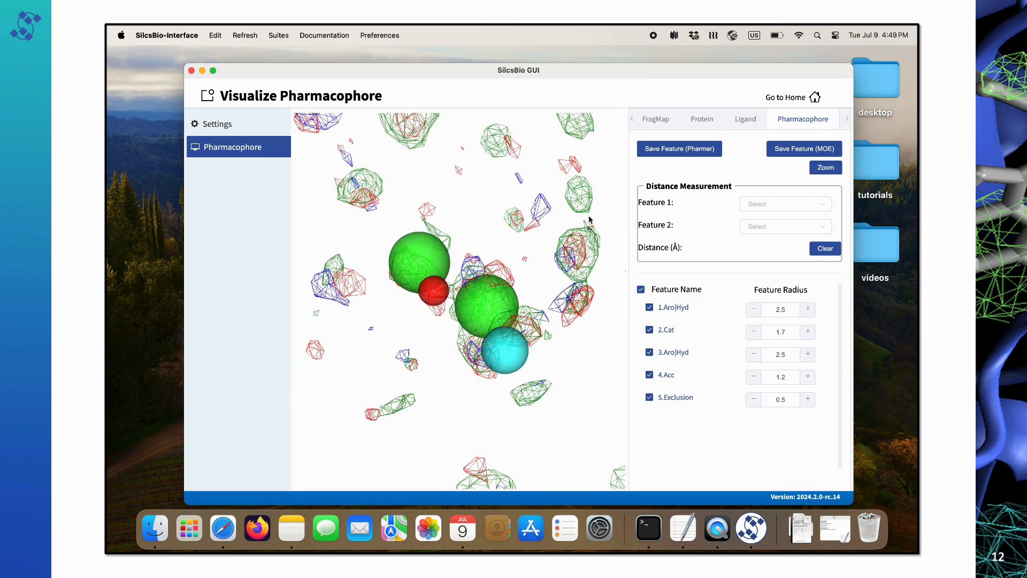
# From the home page, load new_features_MOE.ph4 from the 3fly_pharm folder as the pharmacophore.
pyautogui.click(776, 100)
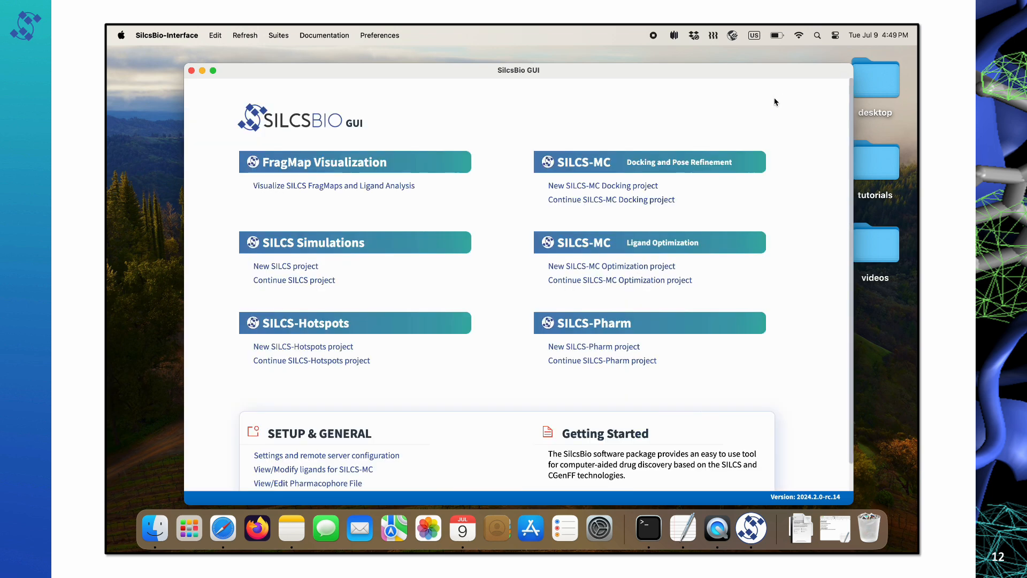
pyautogui.scroll(-2, 475, 319)
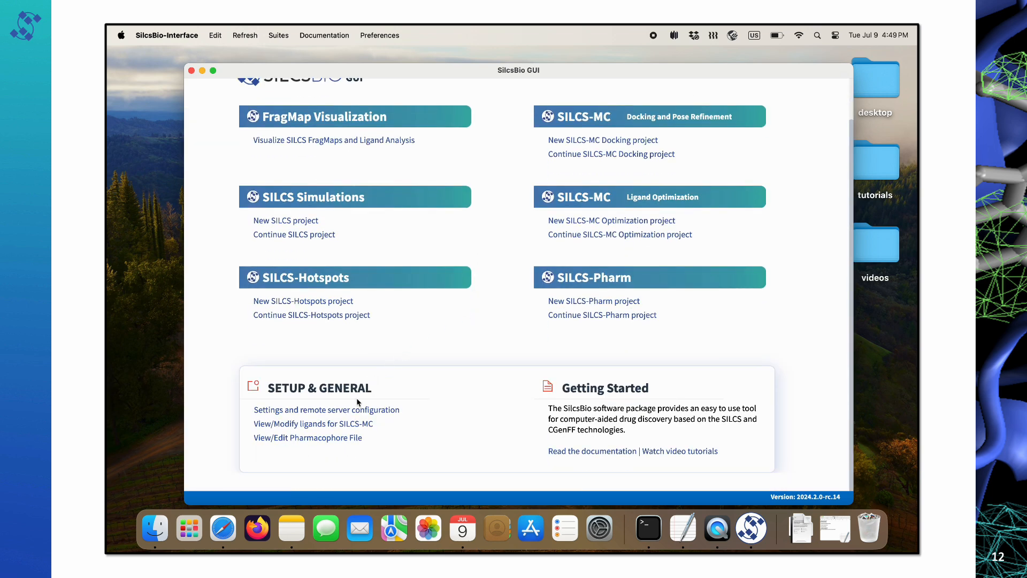
pyautogui.click(328, 437)
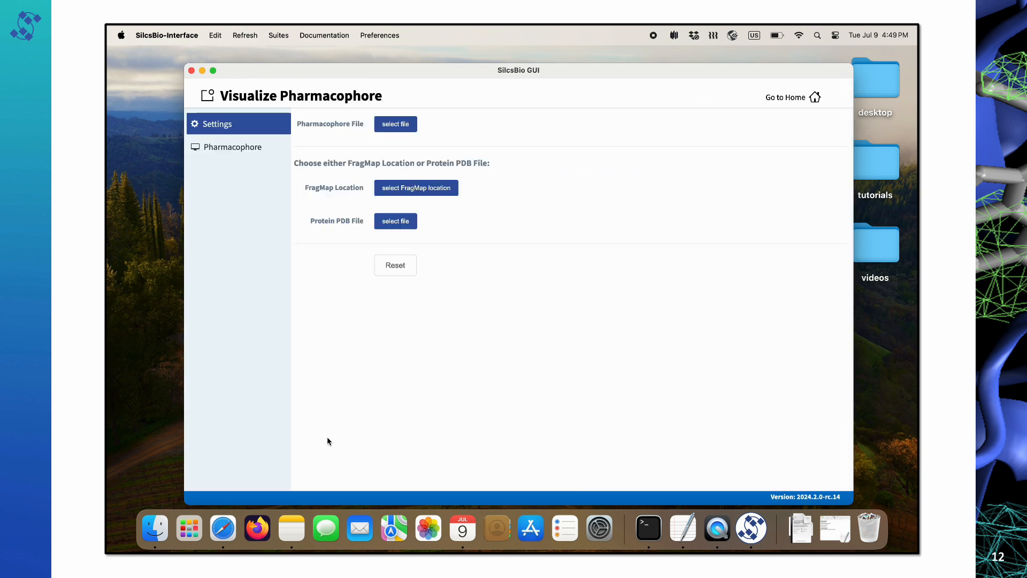
pyautogui.click(394, 126)
pyautogui.click(449, 191)
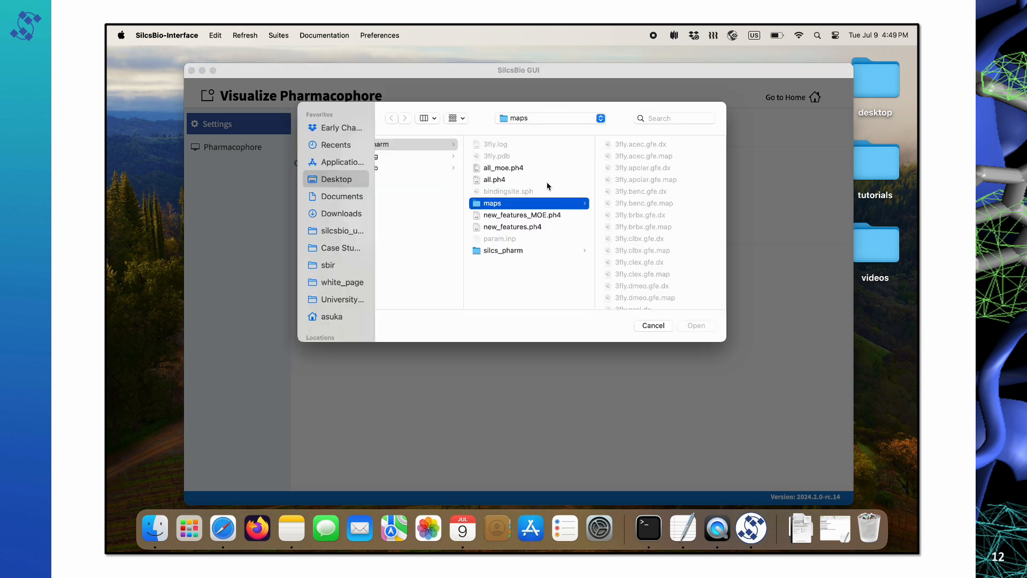
pyautogui.click(515, 214)
pyautogui.click(696, 325)
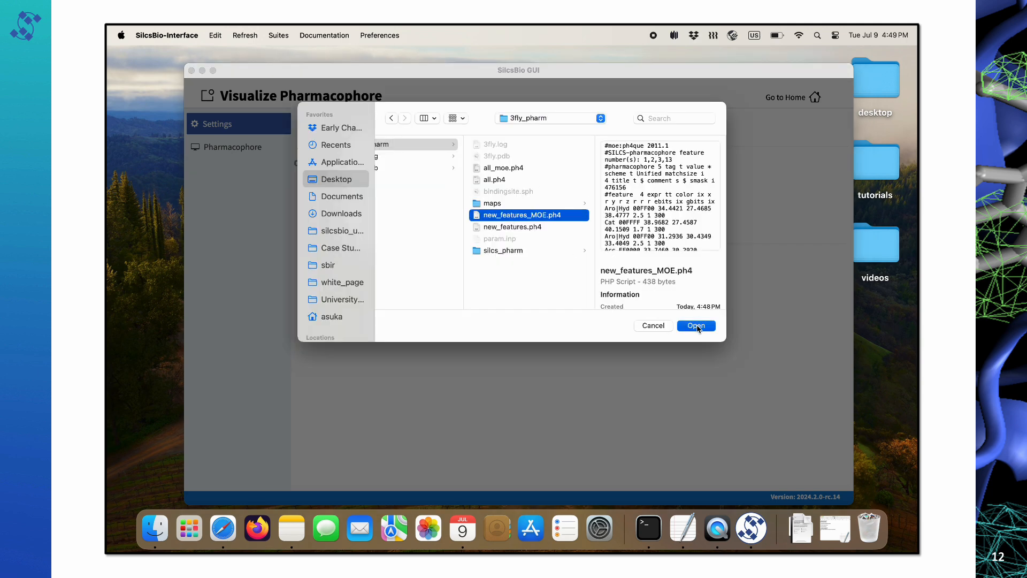
# Show the MOE pharmacophore with FragMaps from the maps folder, rotate it, then return home.
pyautogui.click(443, 193)
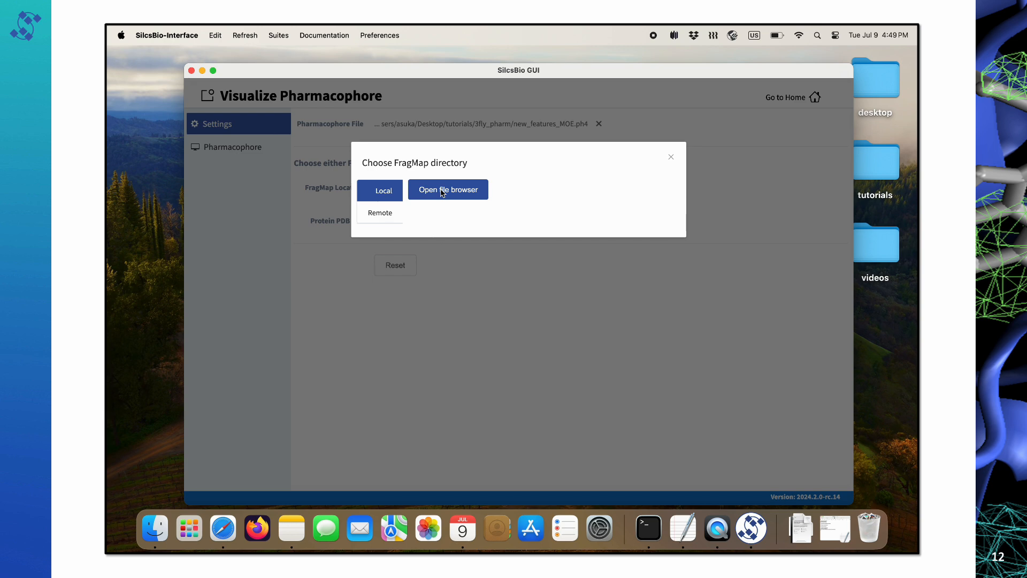
pyautogui.click(443, 192)
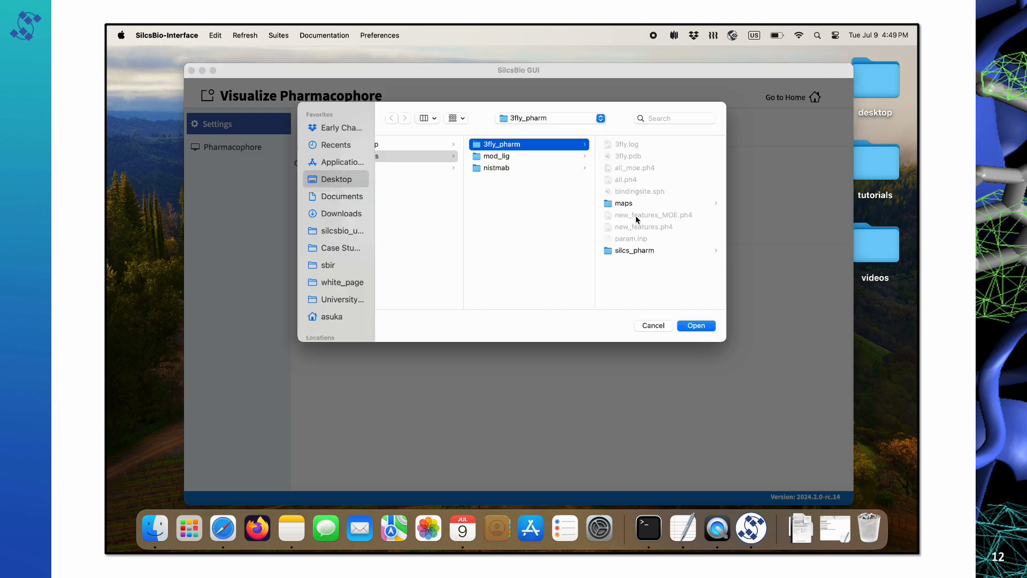
pyautogui.click(623, 203)
pyautogui.click(694, 325)
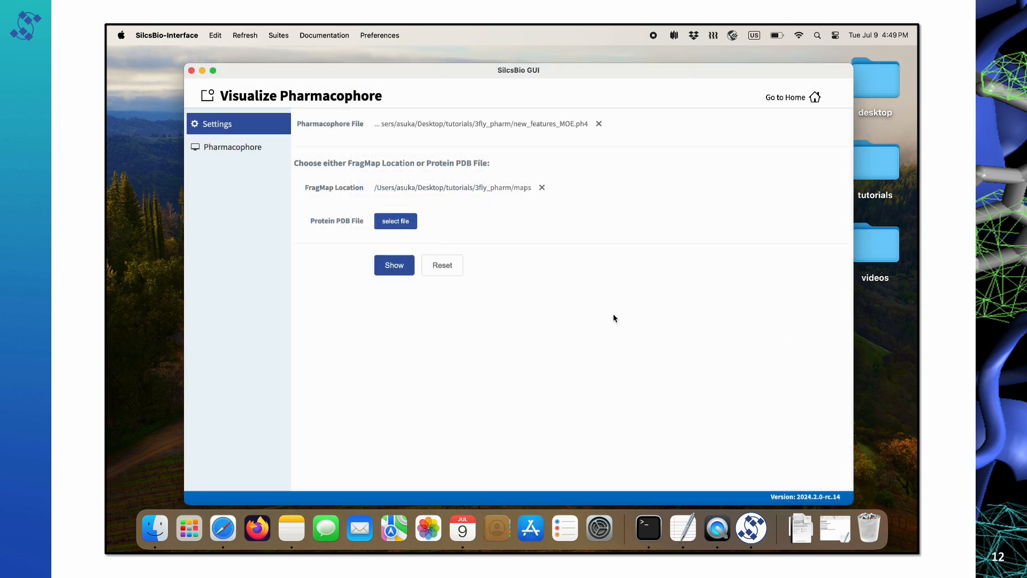
pyautogui.click(393, 267)
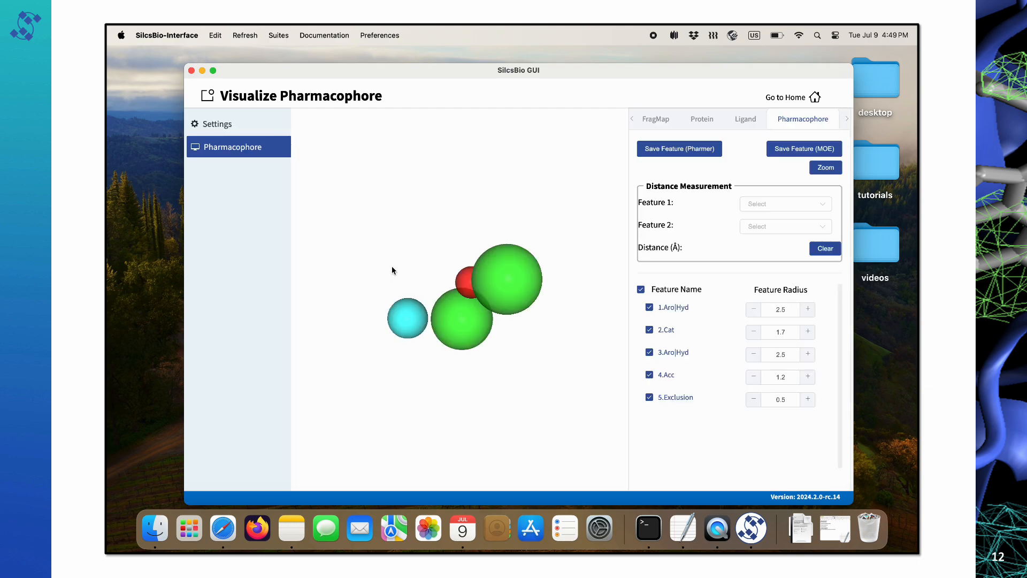
pyautogui.moveTo(531, 309)
pyautogui.mouseDown()
pyautogui.moveTo(460, 301)
pyautogui.moveTo(483, 311)
pyautogui.moveTo(548, 301)
pyautogui.mouseUp()
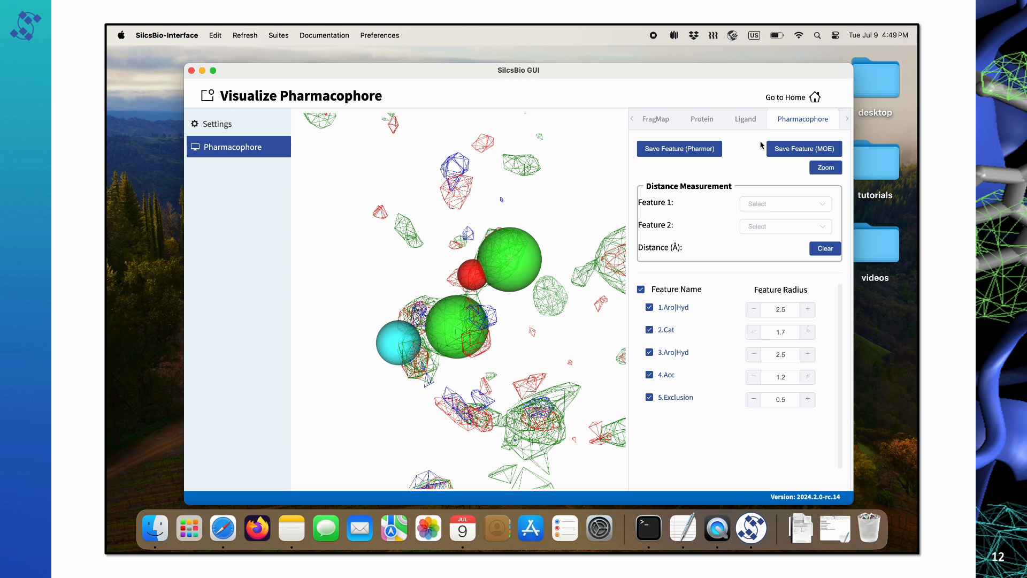
pyautogui.click(782, 102)
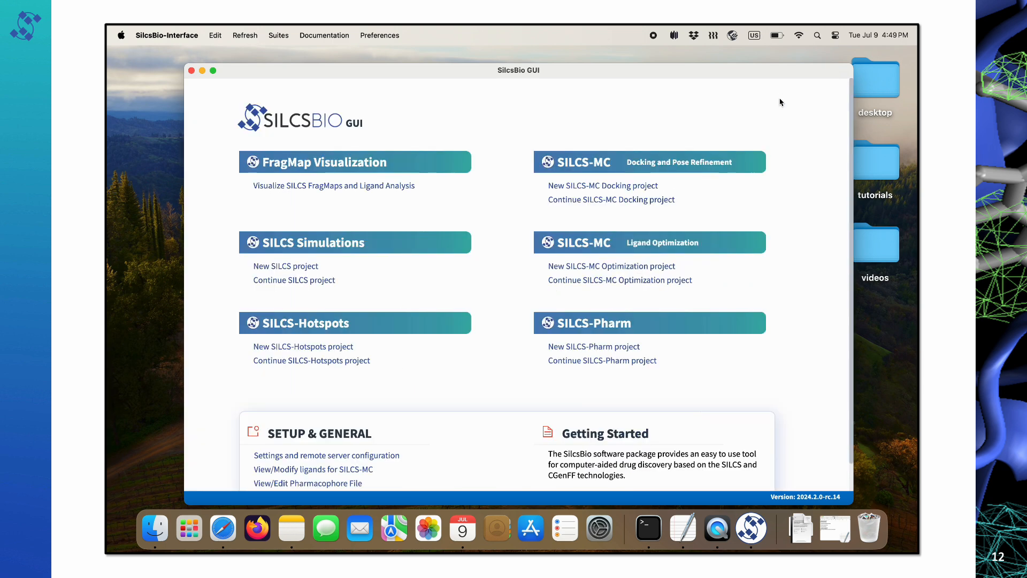